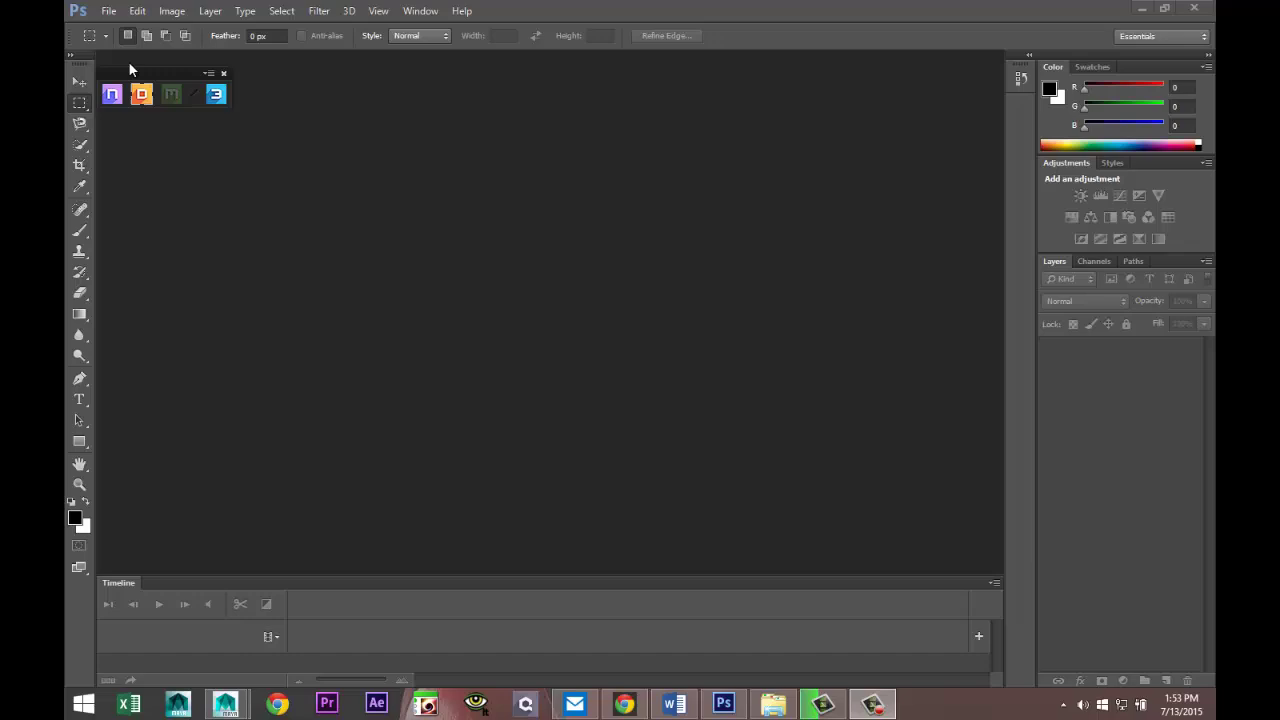
Open blue paint.jpg from the Desktop and zoom it to 300%
left_click(109, 11)
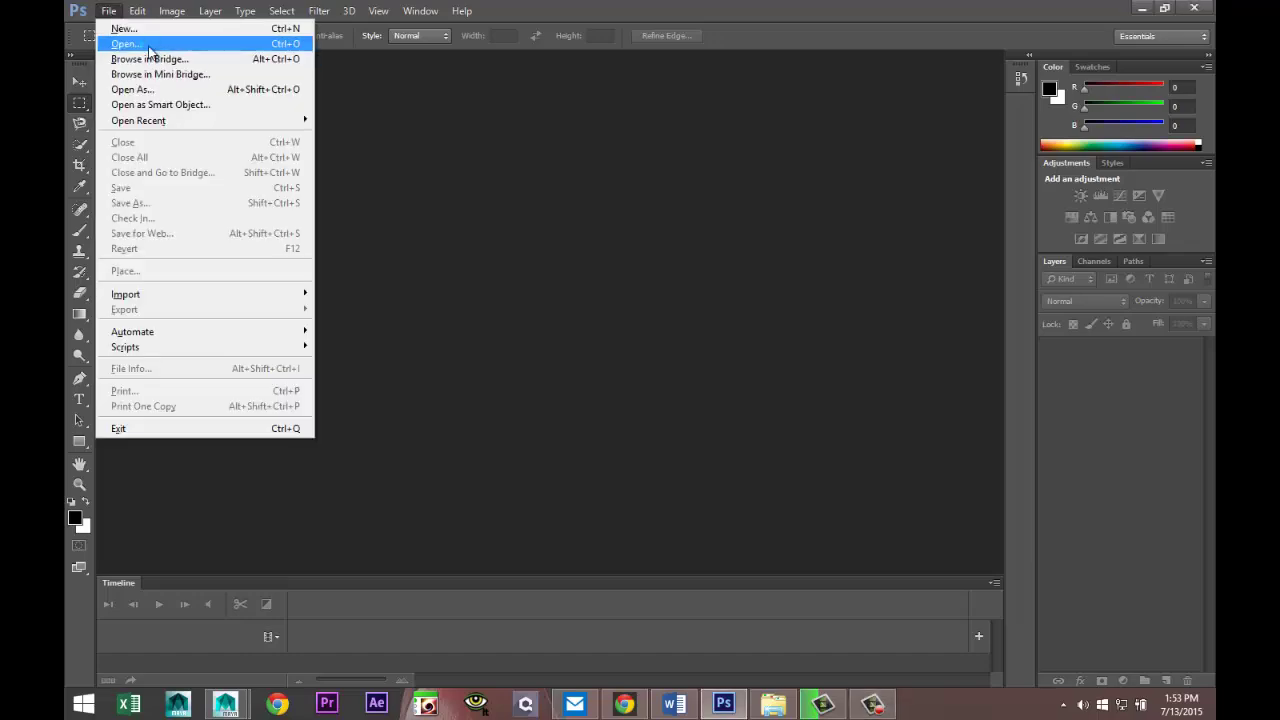
left_click(128, 42)
left_click_drag(940, 268, 935, 555)
scroll(789, 386, "up", 3)
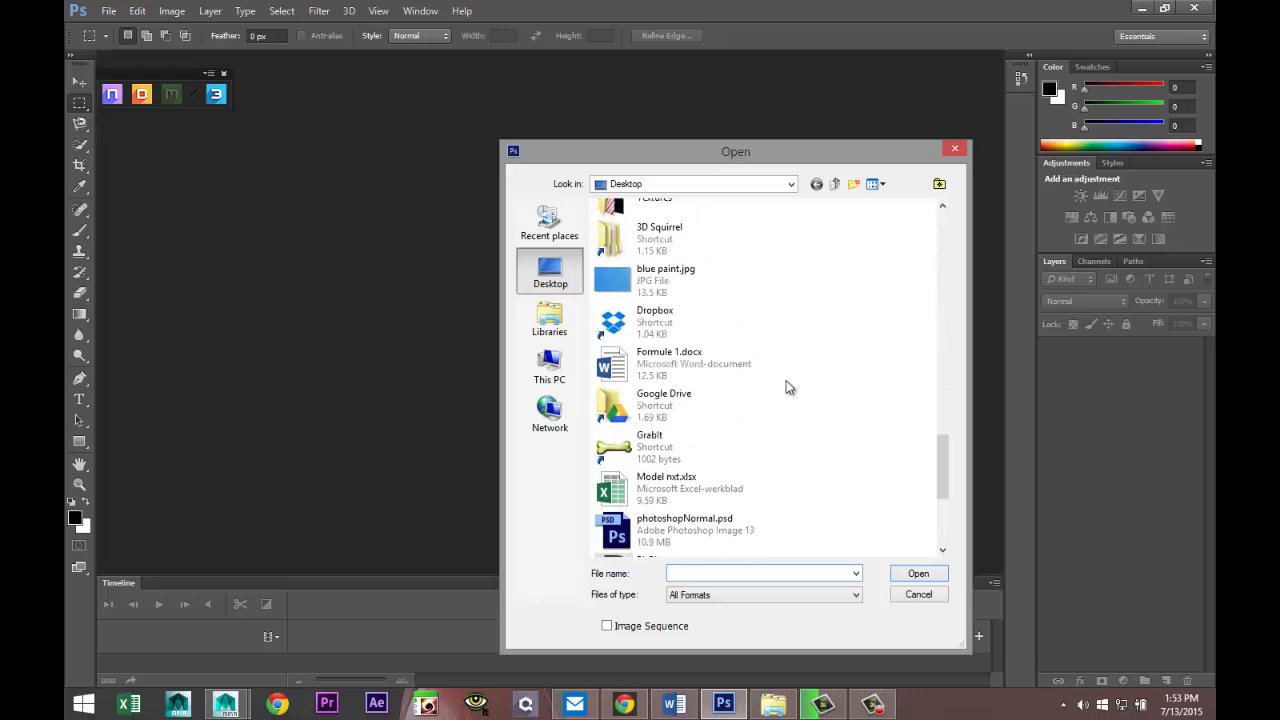
left_click(607, 286)
left_click(918, 573)
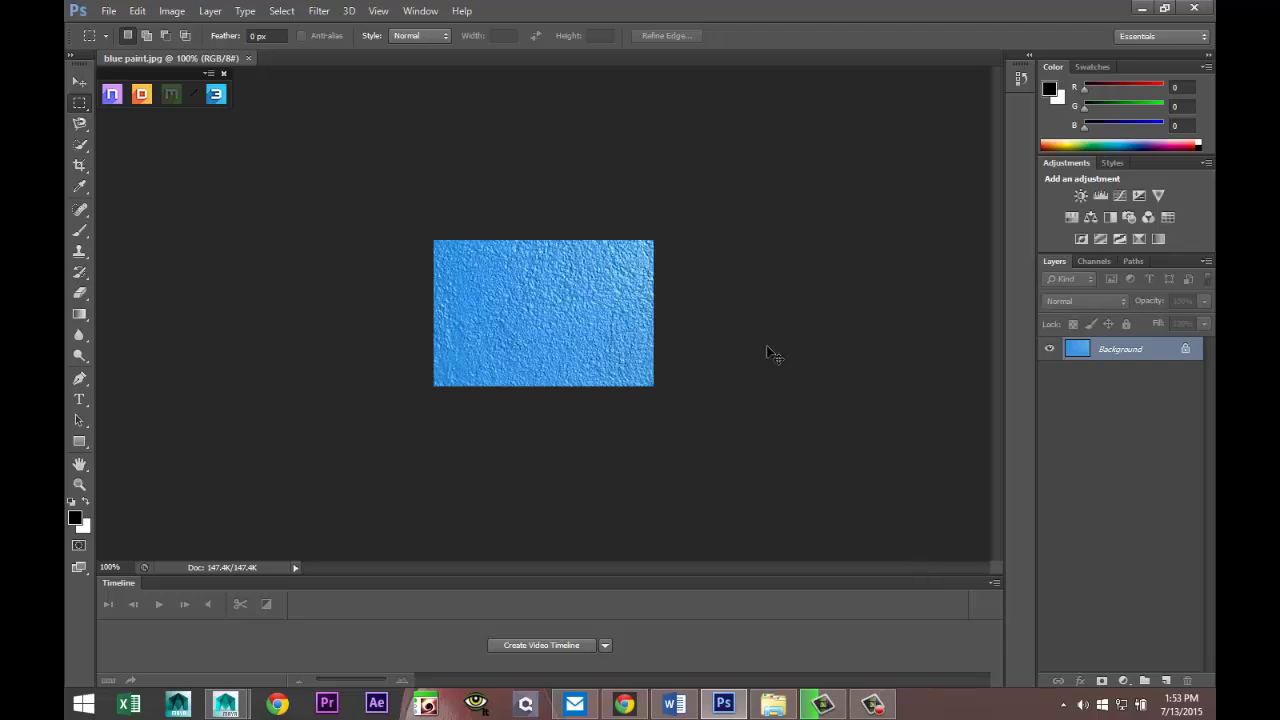
key("ctrl+plus")
key("ctrl+plus")
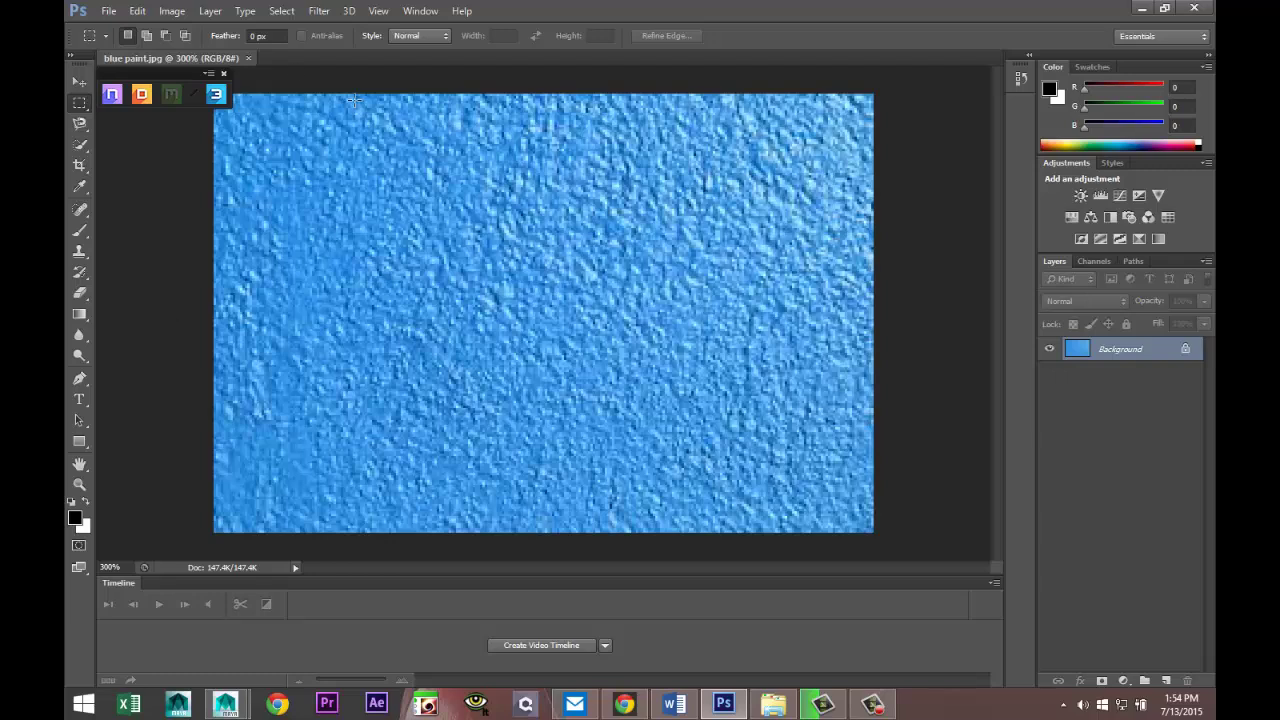
Check in Image Size that blue paint.jpg is 275 × 183 pixels, leaving it unchanged
left_click(172, 12)
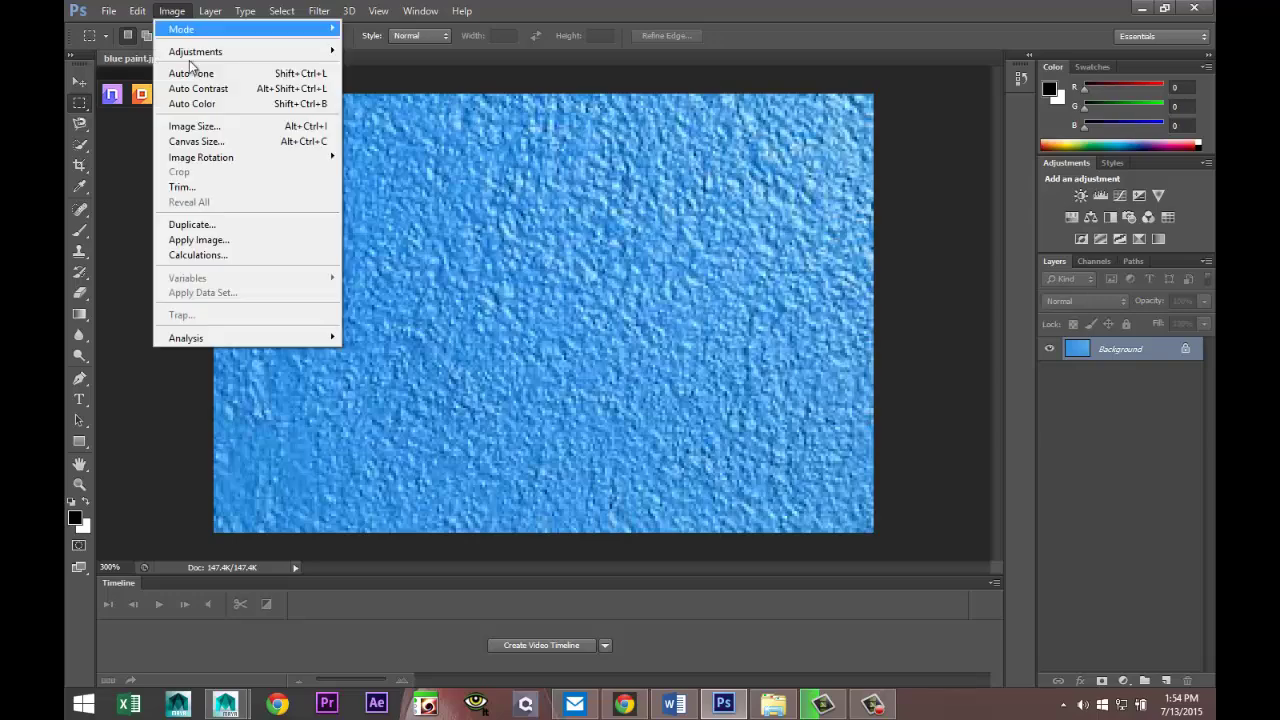
left_click(231, 126)
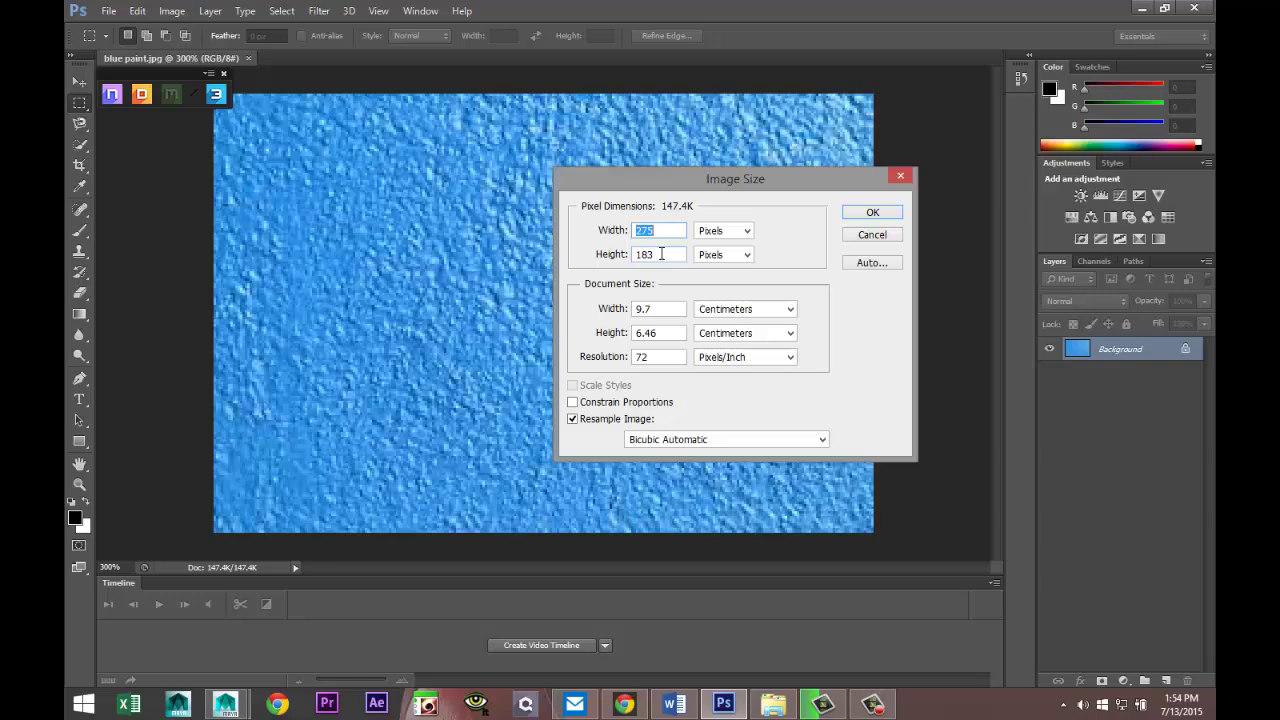
left_click(873, 213)
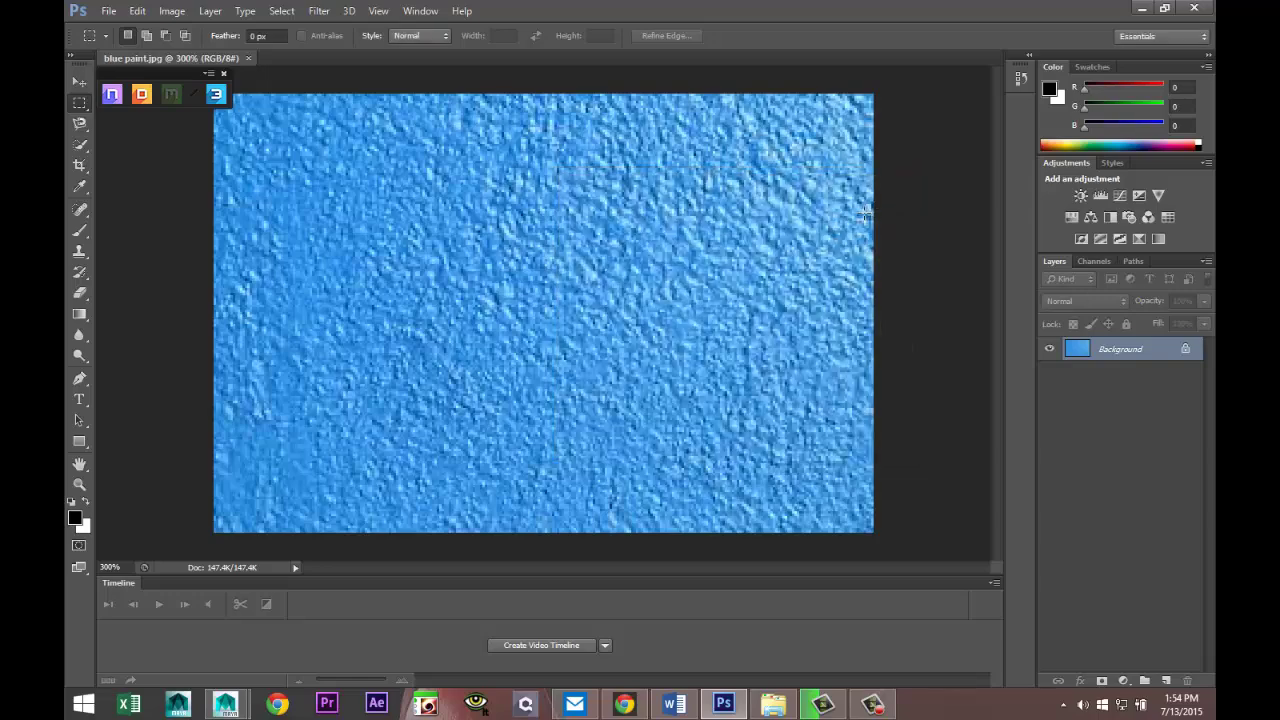
Open rust texture.jpg from the Desktop as a second document
left_click(109, 13)
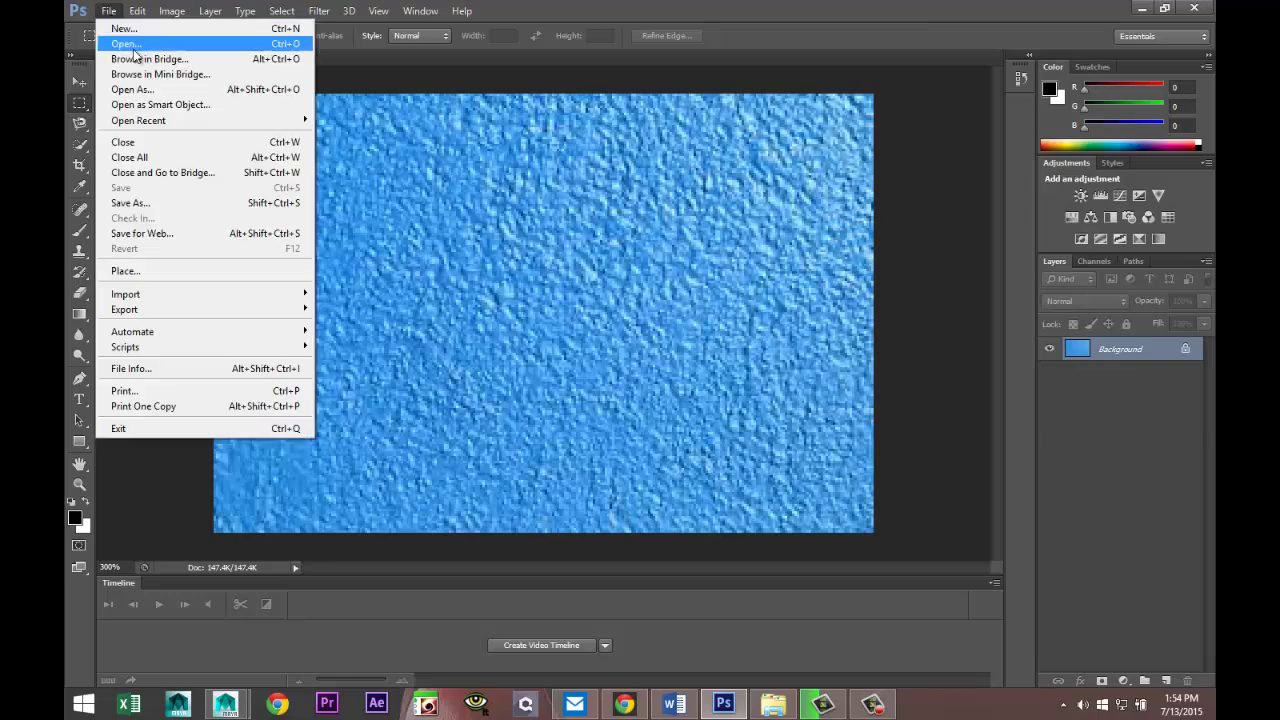
left_click(133, 42)
left_click_drag(938, 256, 922, 512)
left_click(621, 375)
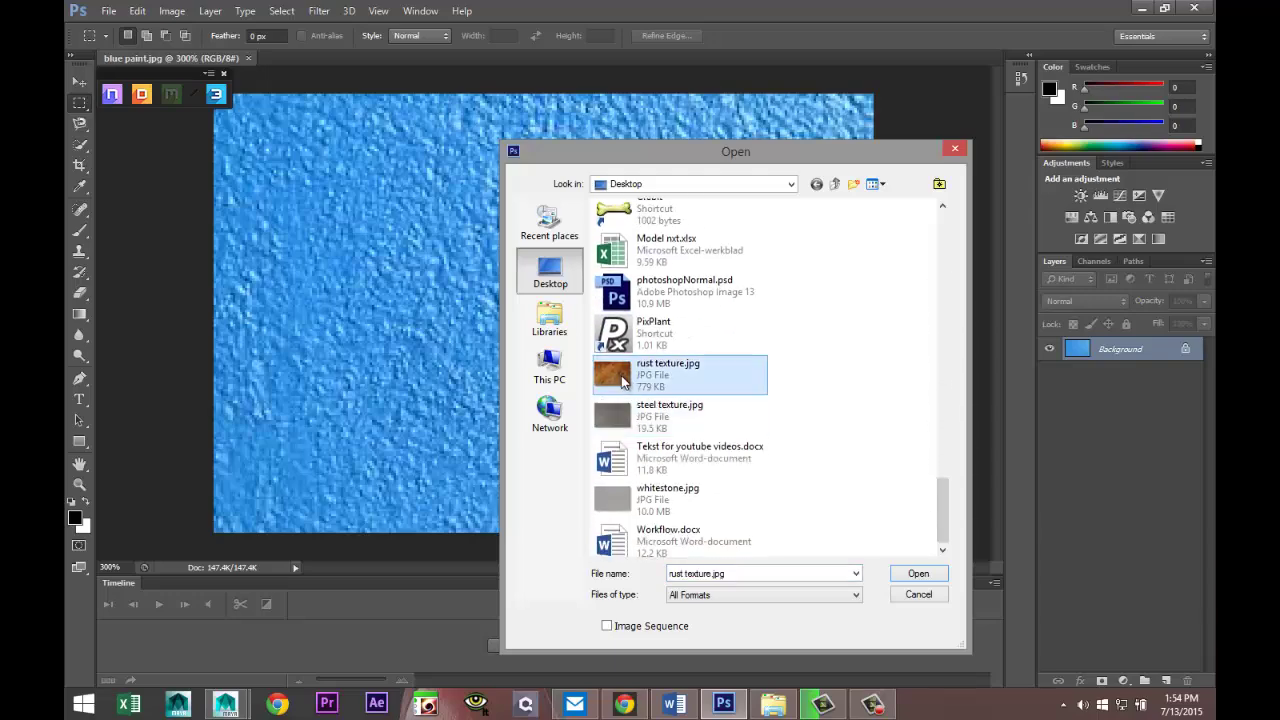
left_click(926, 576)
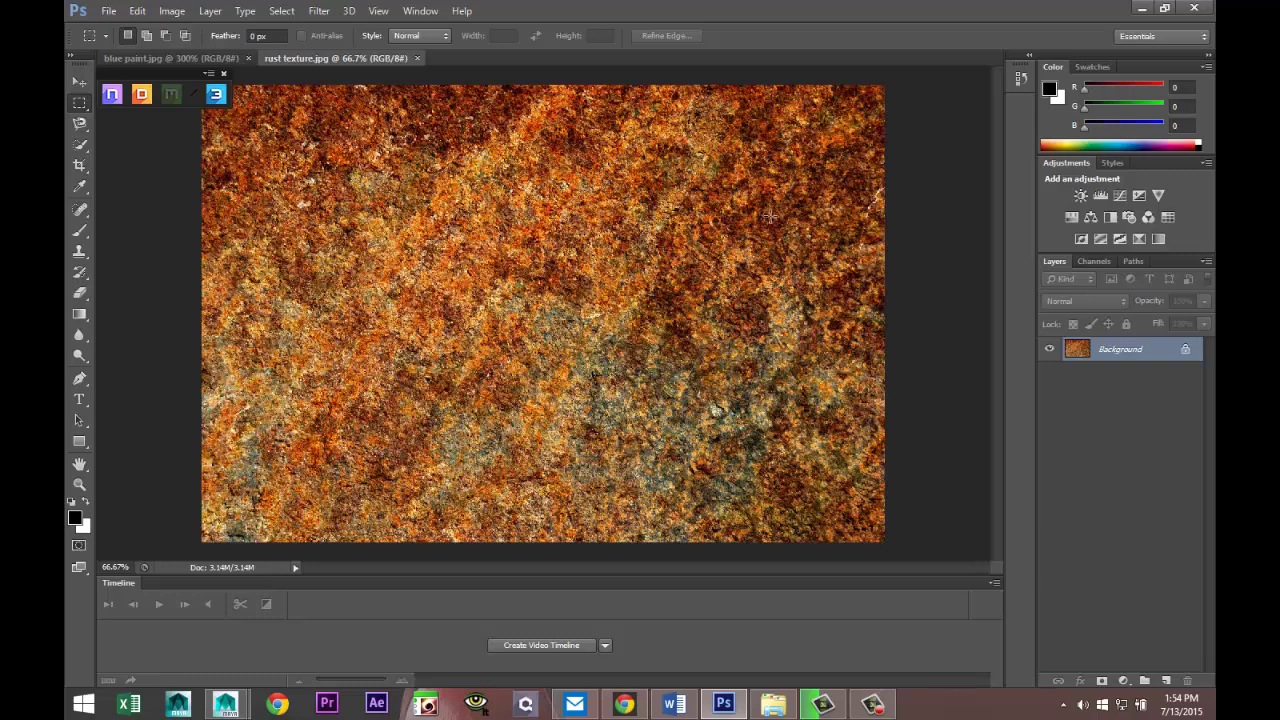
Resize rust texture.jpg to 275 × 183 pixels and zoom it to 300%
left_click(172, 11)
left_click(198, 125)
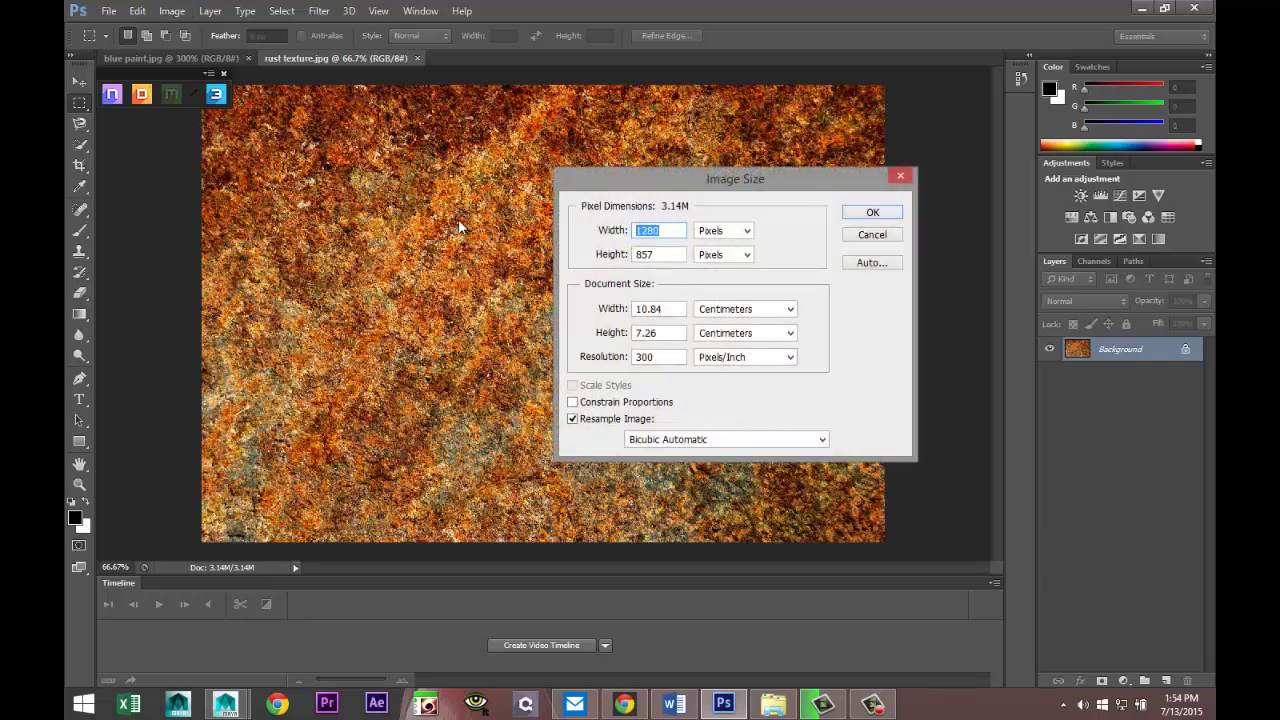
type("275")
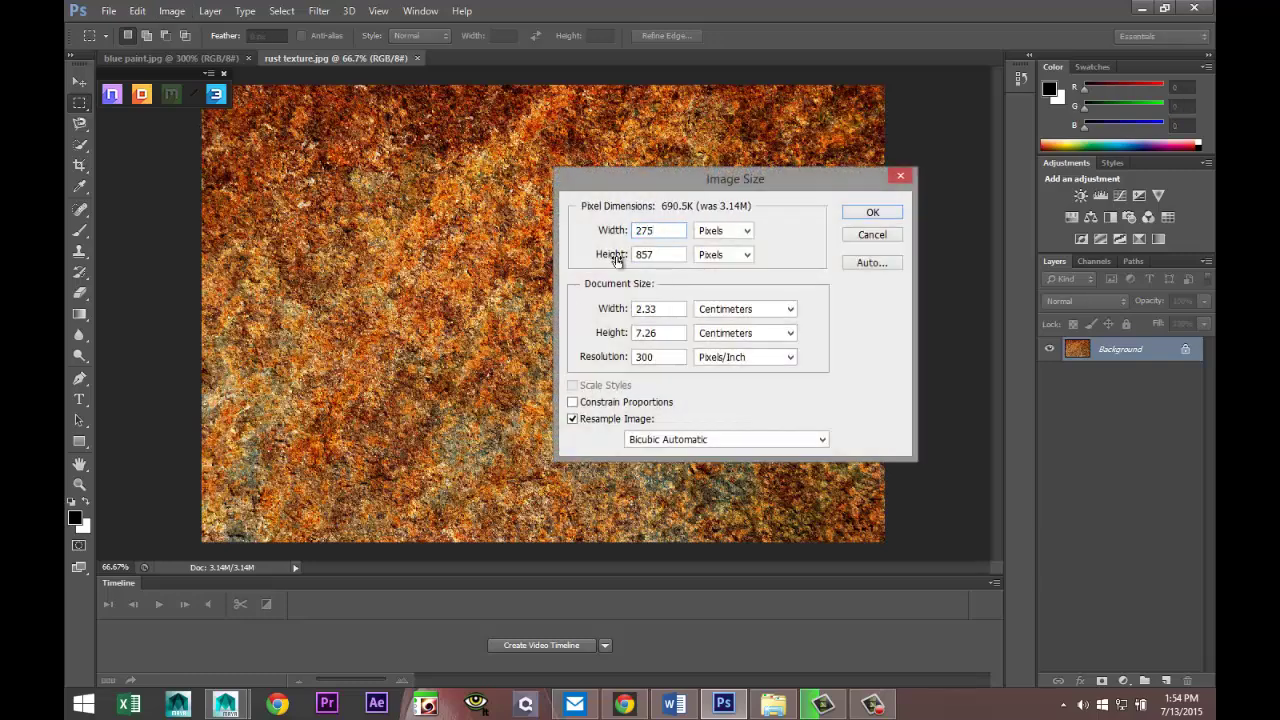
key("Tab")
type("18")
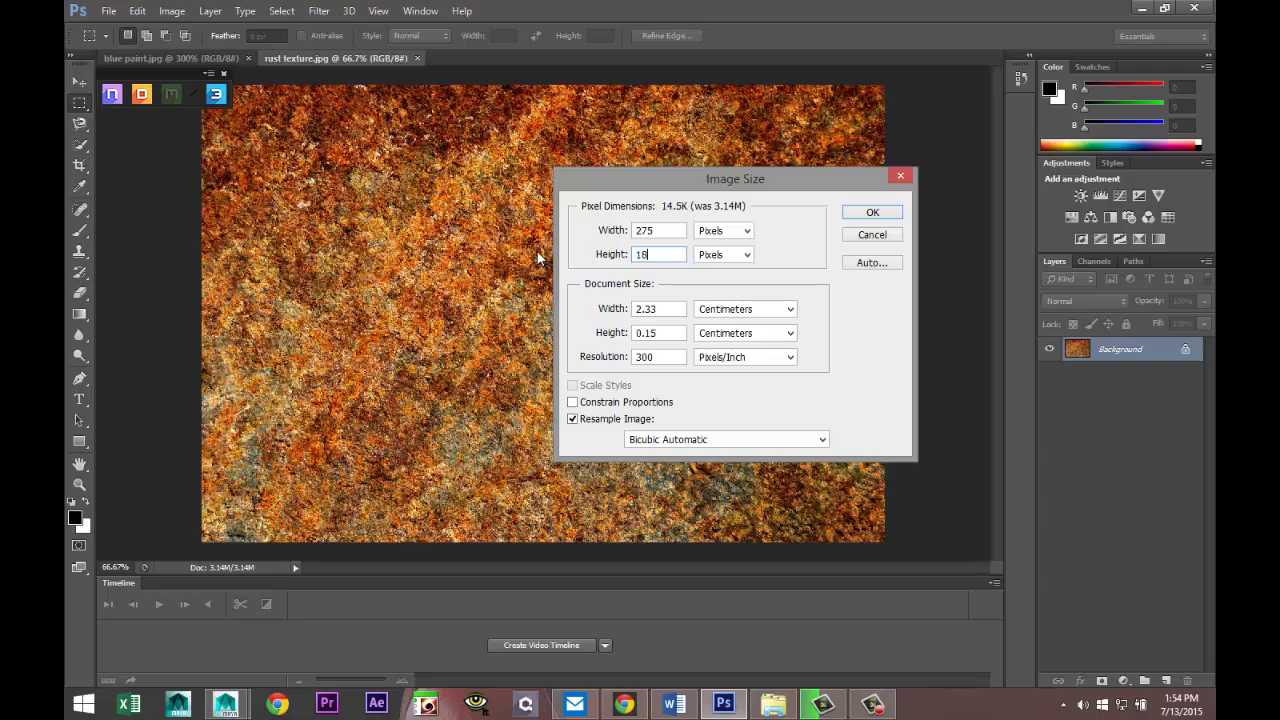
type("3")
key("Return")
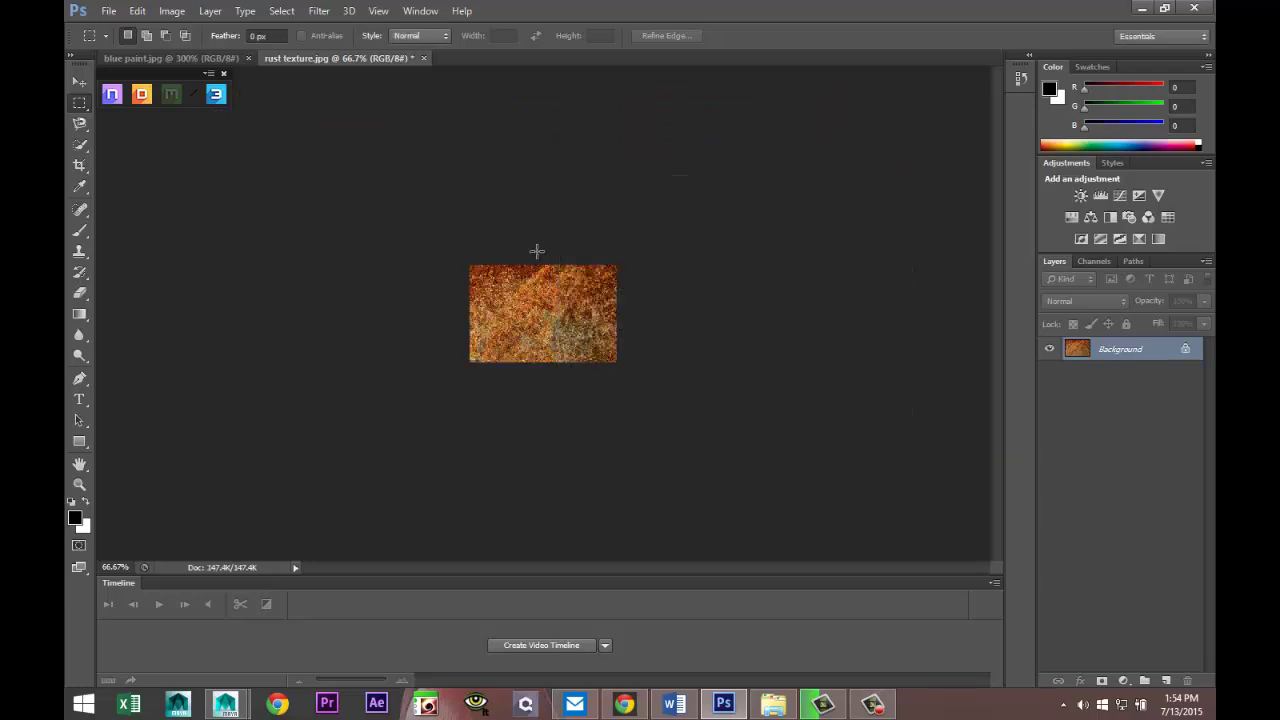
key("ctrl+plus")
key("ctrl+plus")
key("ctrl+plus")
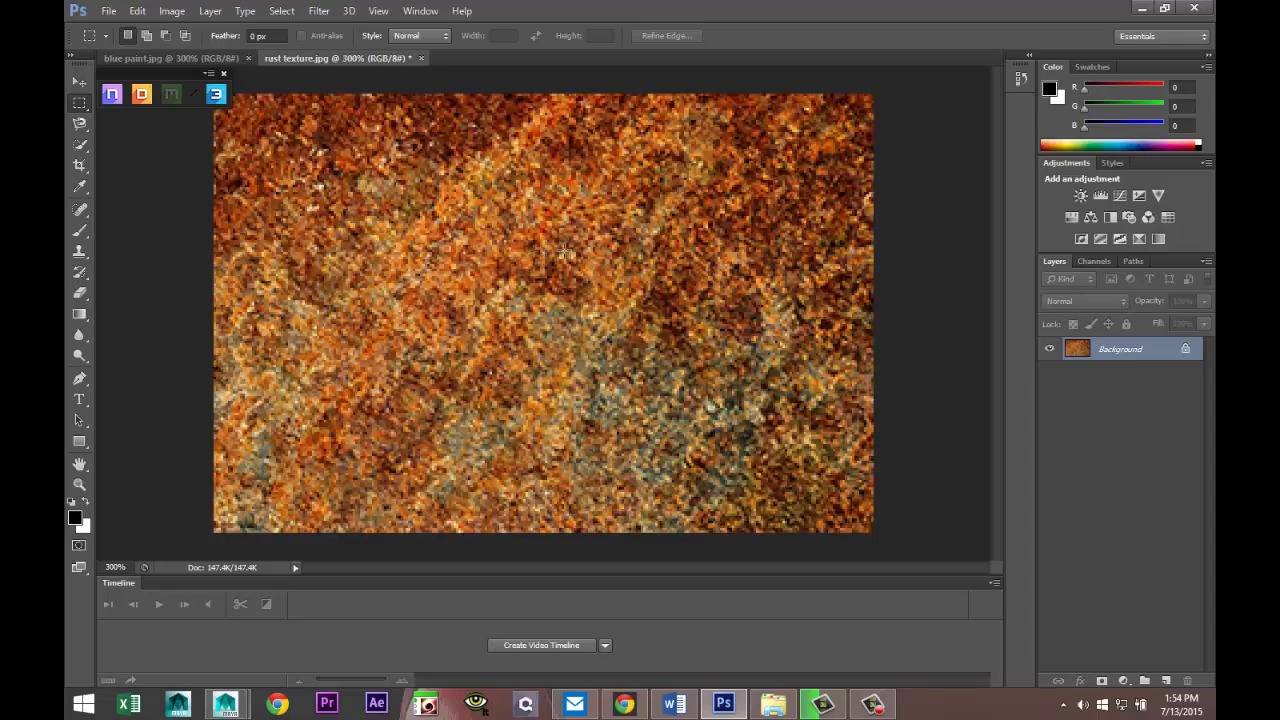
left_click(205, 60)
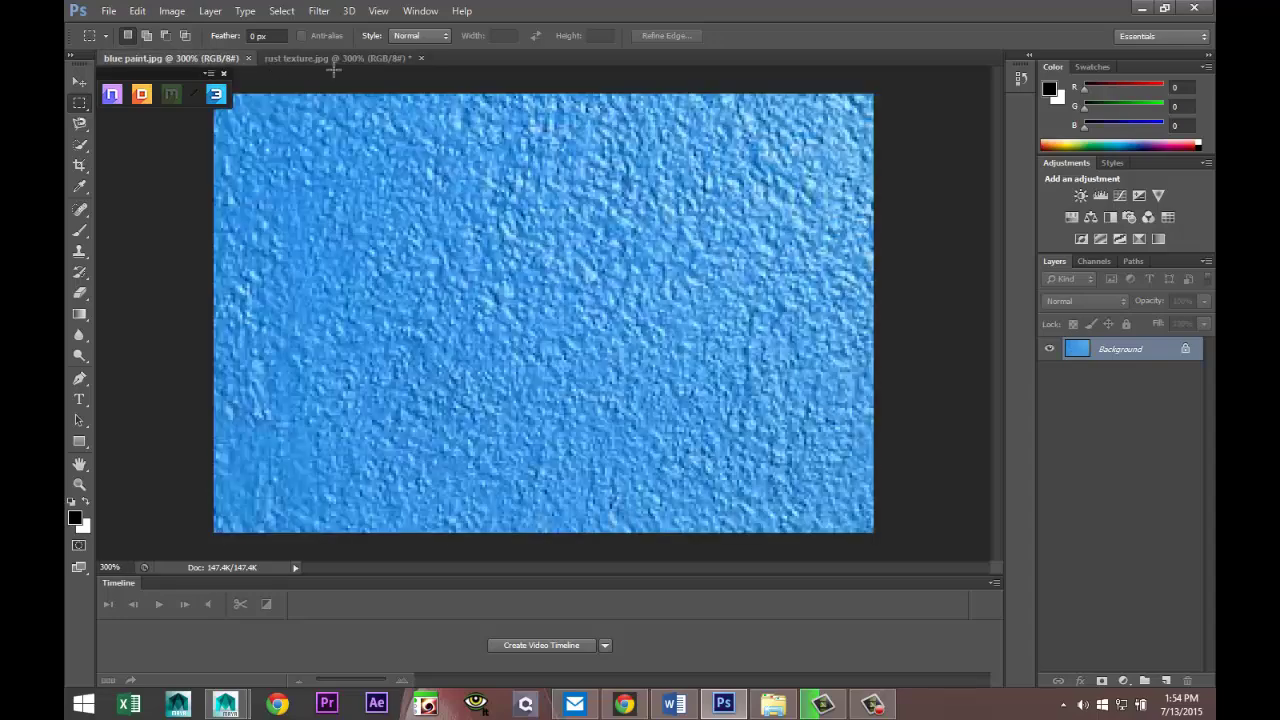
Select the entire rust texture with the Rectangular Marquee Tool, then return to blue paint.jpg
left_click(344, 61)
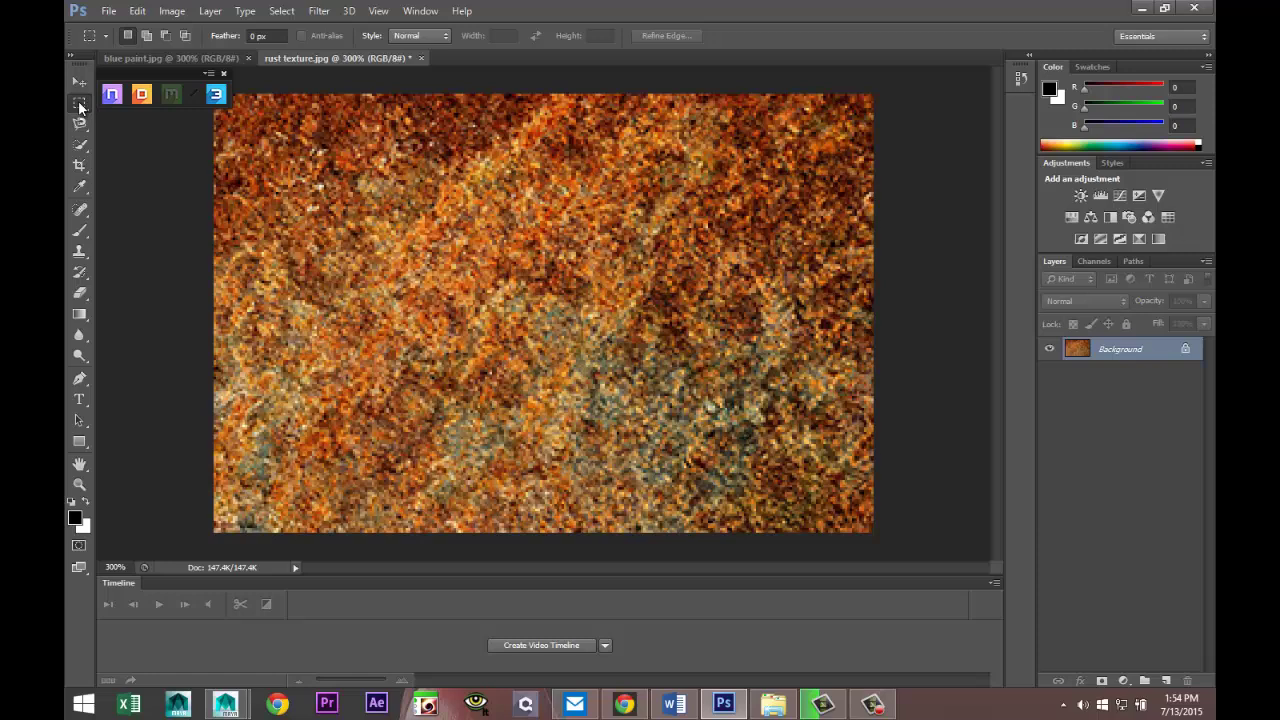
left_click_drag(80, 106, 158, 107)
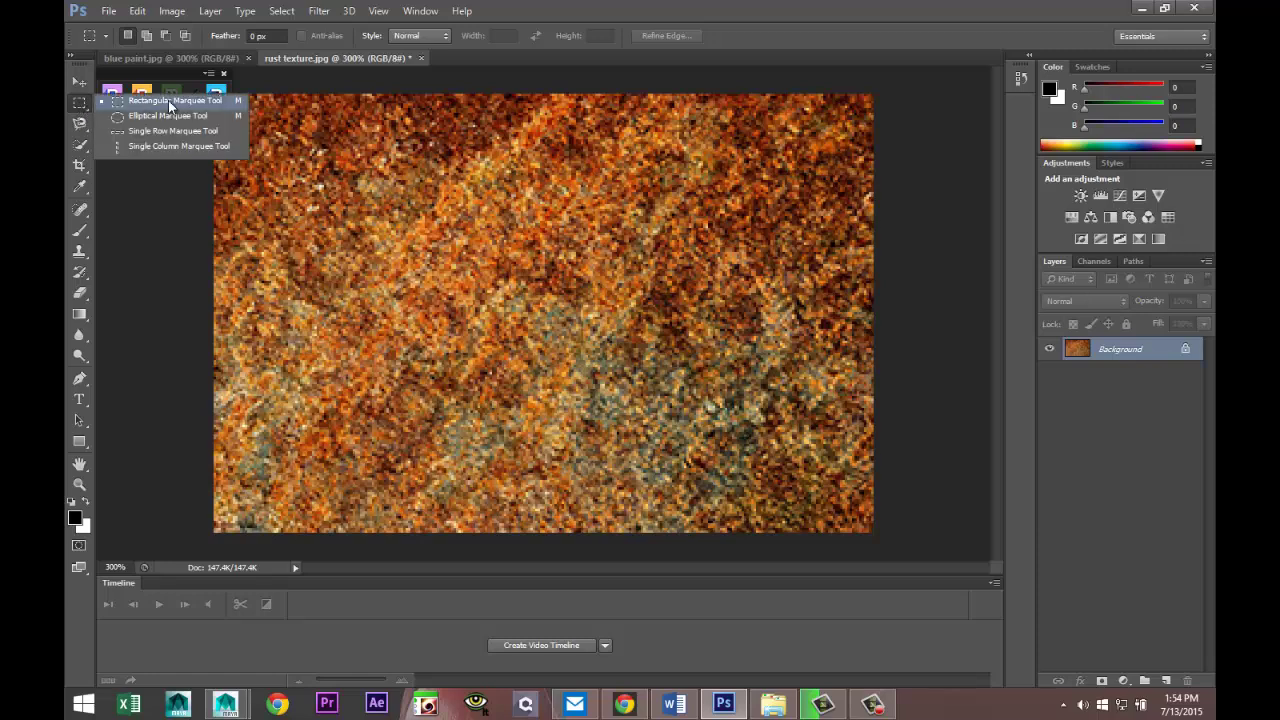
left_click(172, 107)
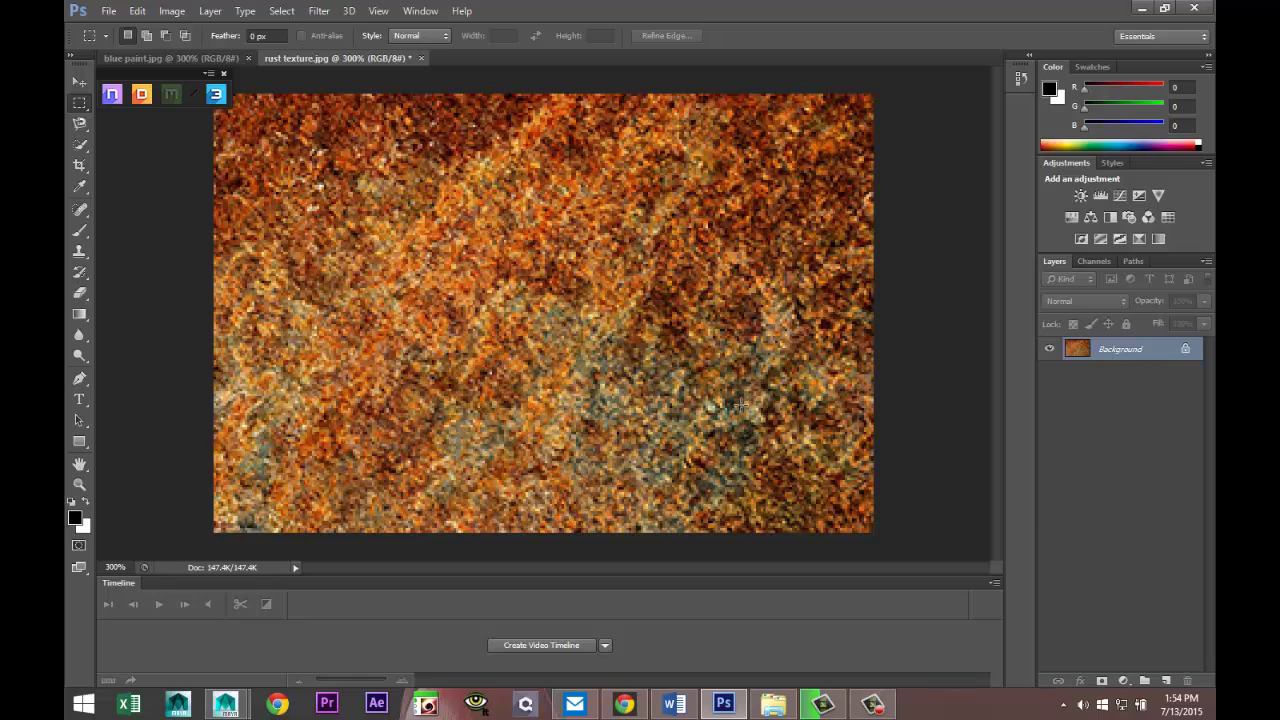
left_click_drag(866, 534, 198, 93)
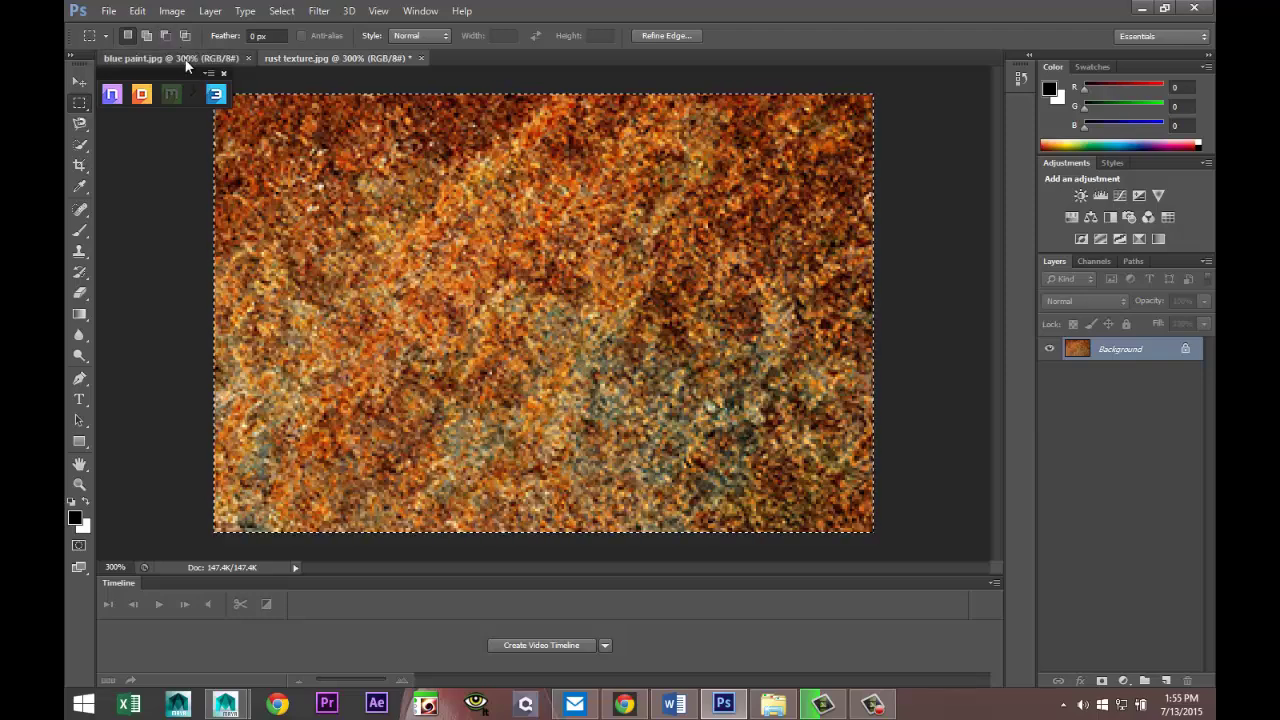
left_click(170, 58)
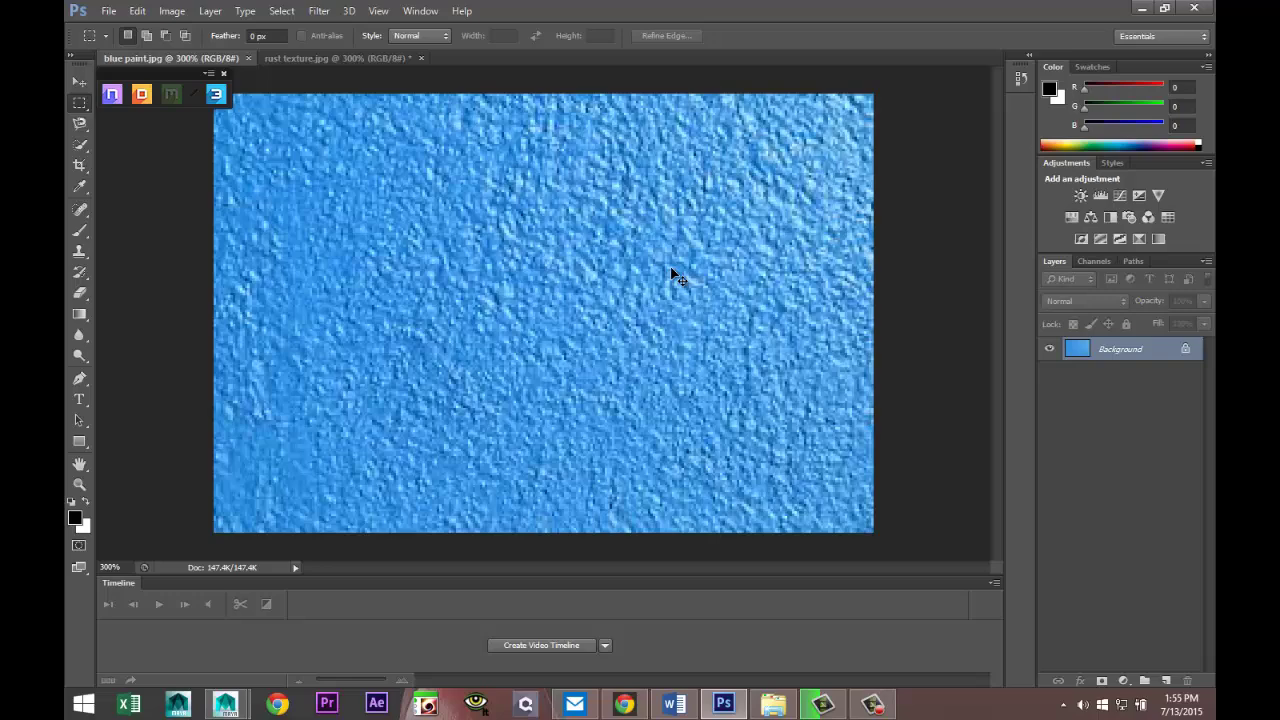
Paste the rust texture into blue paint.jpg and name the new layer 'Rust'
key("ctrl+v")
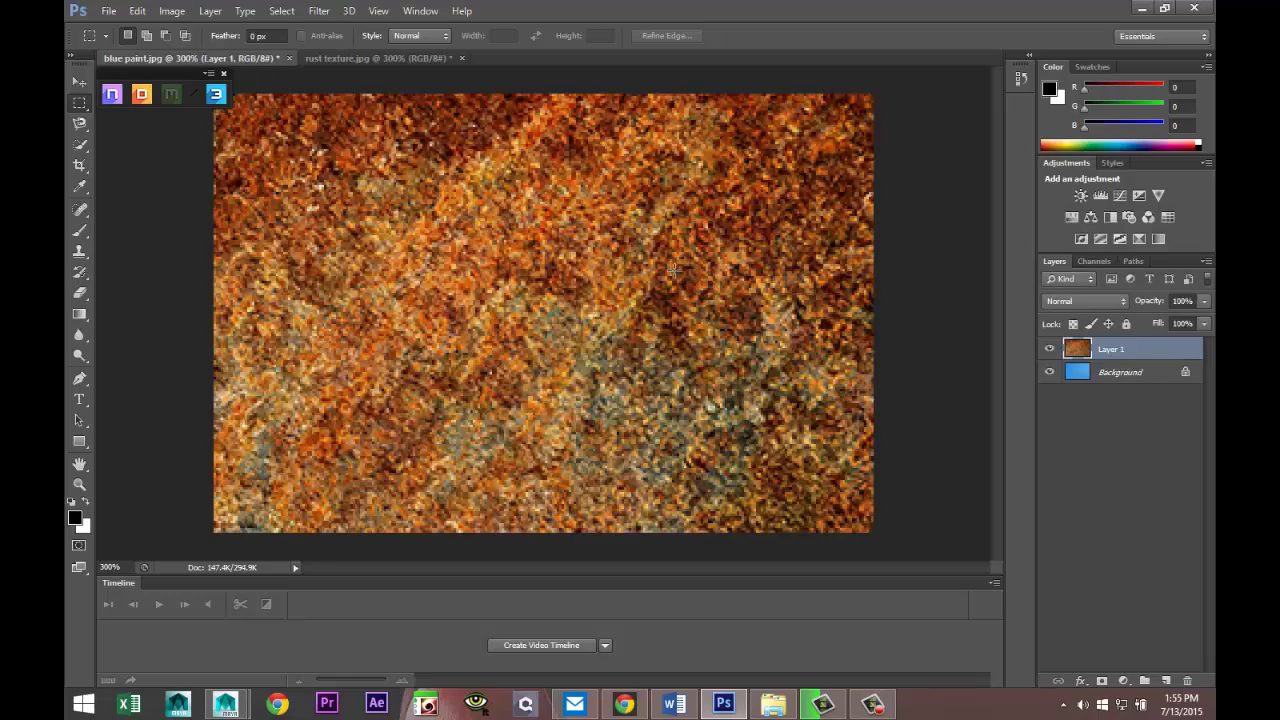
double_click(1110, 349)
type("Rust")
left_click(1148, 454)
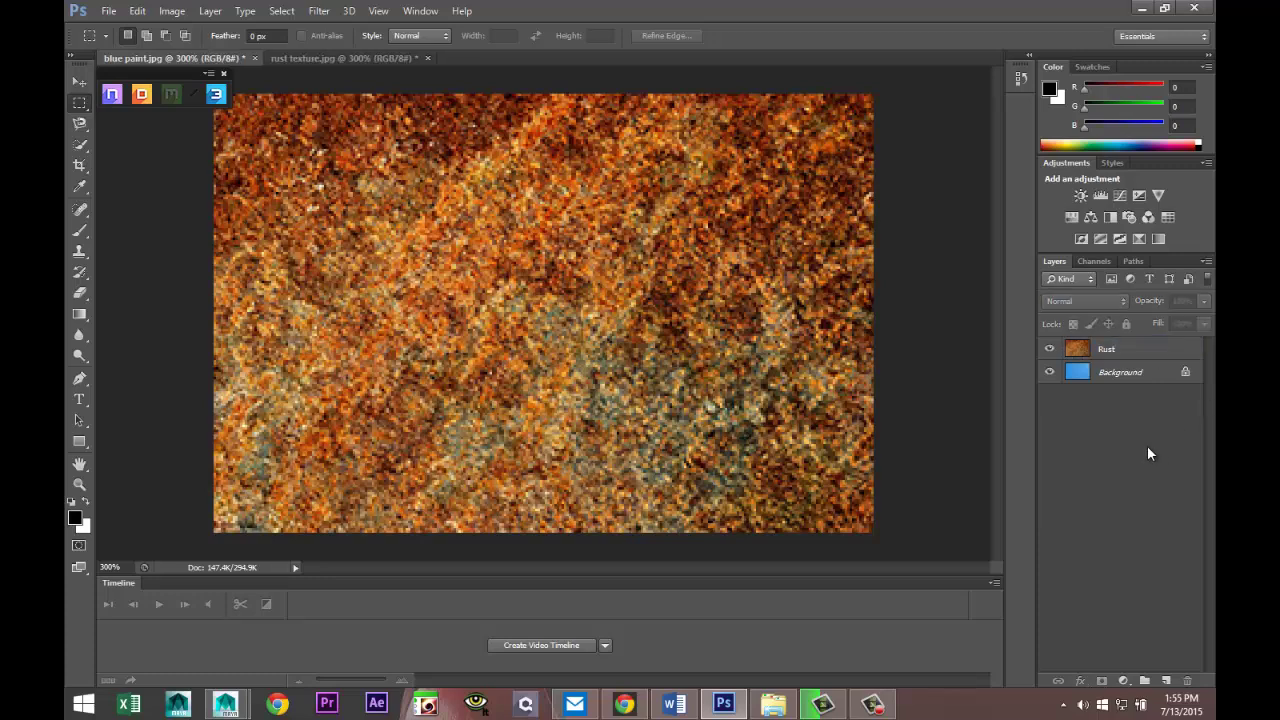
left_click(1105, 354)
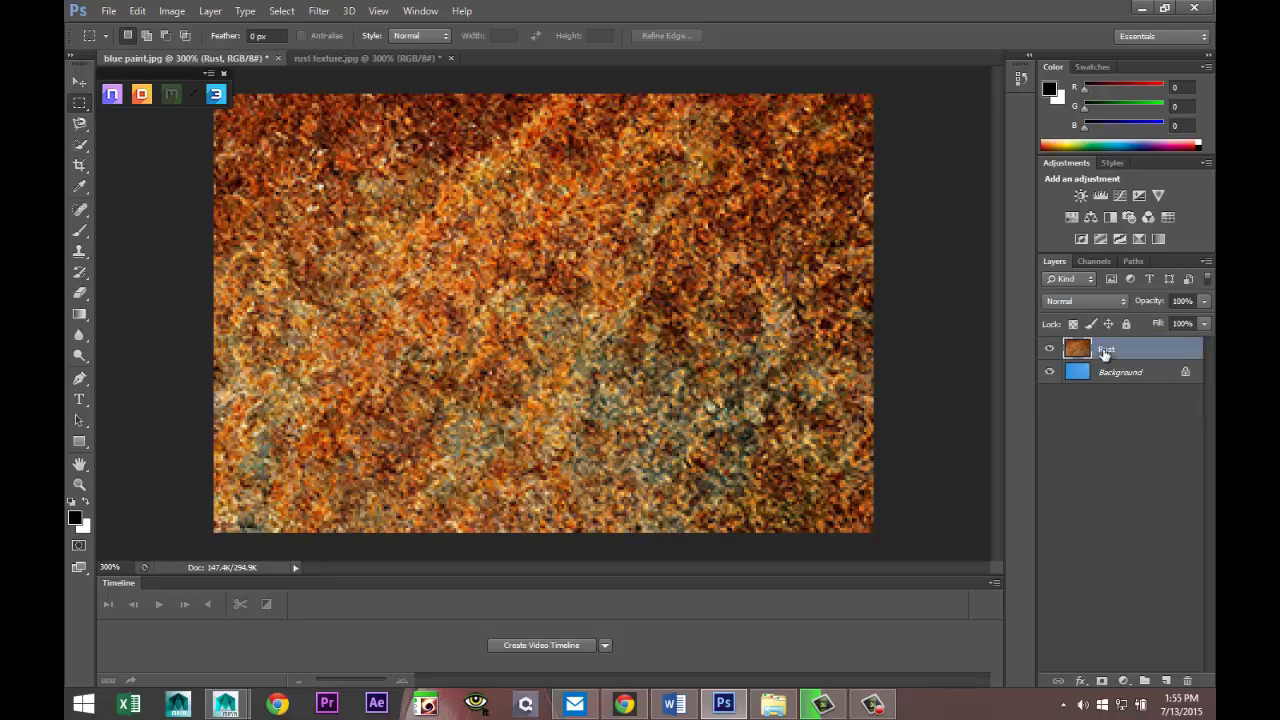
Drop the Rust layer's opacity to 27%
left_click(1205, 302)
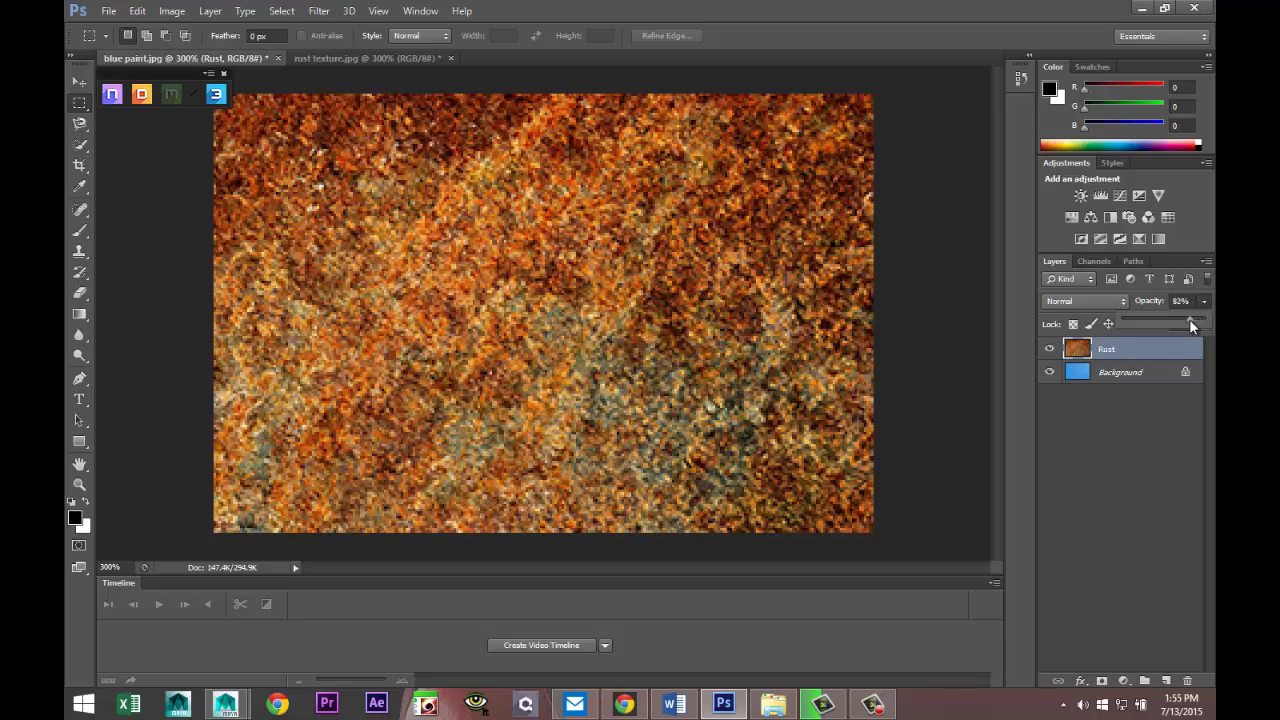
left_click_drag(1190, 321, 1156, 322)
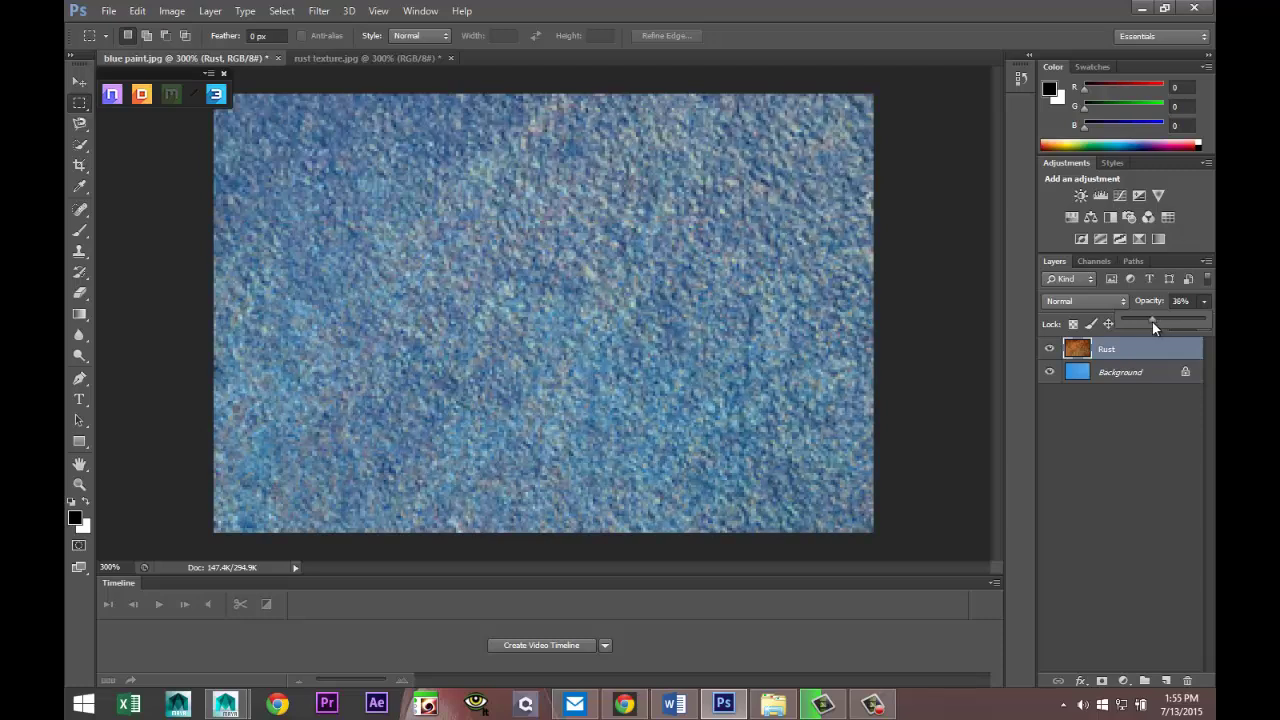
left_click_drag(1153, 322, 1143, 320)
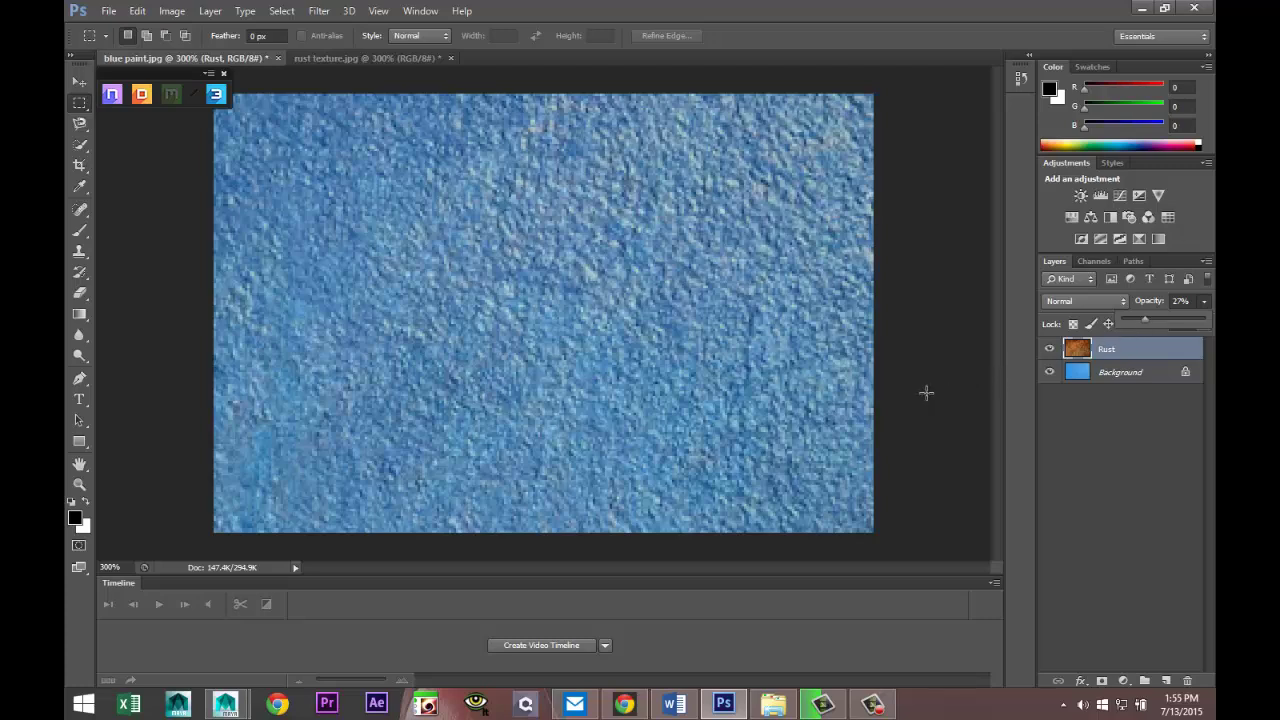
Save the composite as DirtyBlue.psd in Photoshop format, accepting the compatibility options
left_click(108, 12)
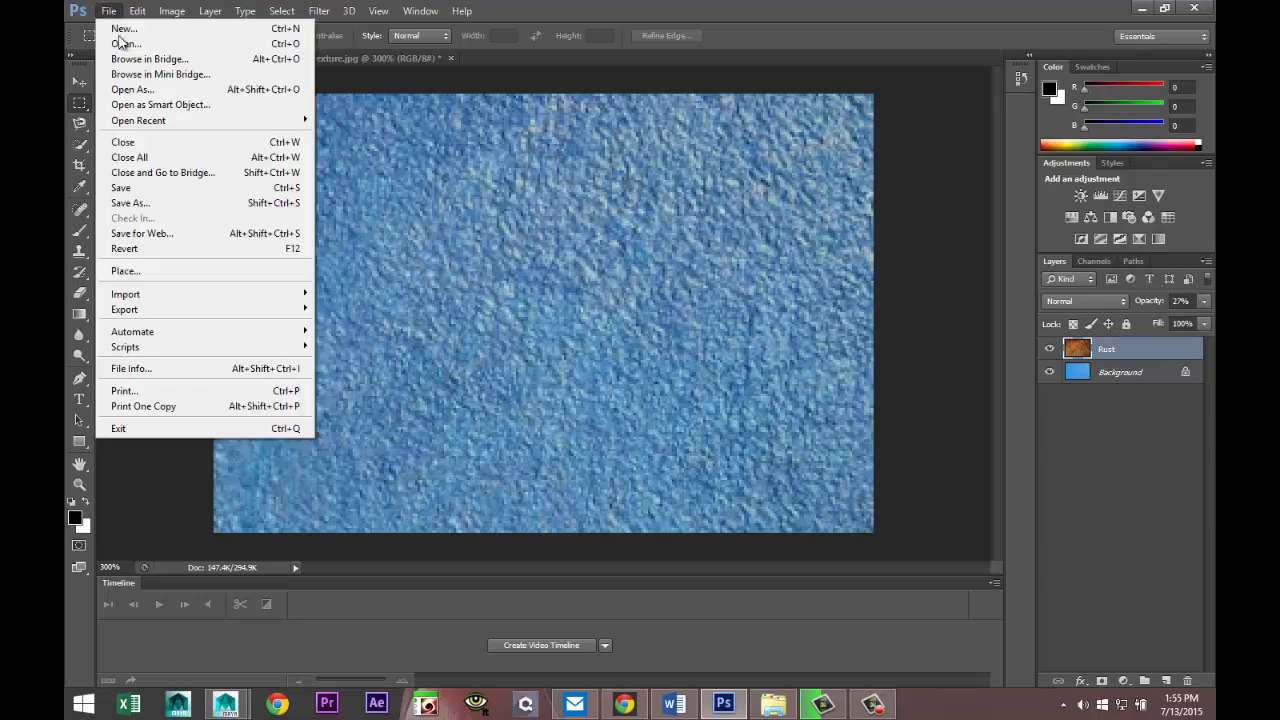
left_click(159, 206)
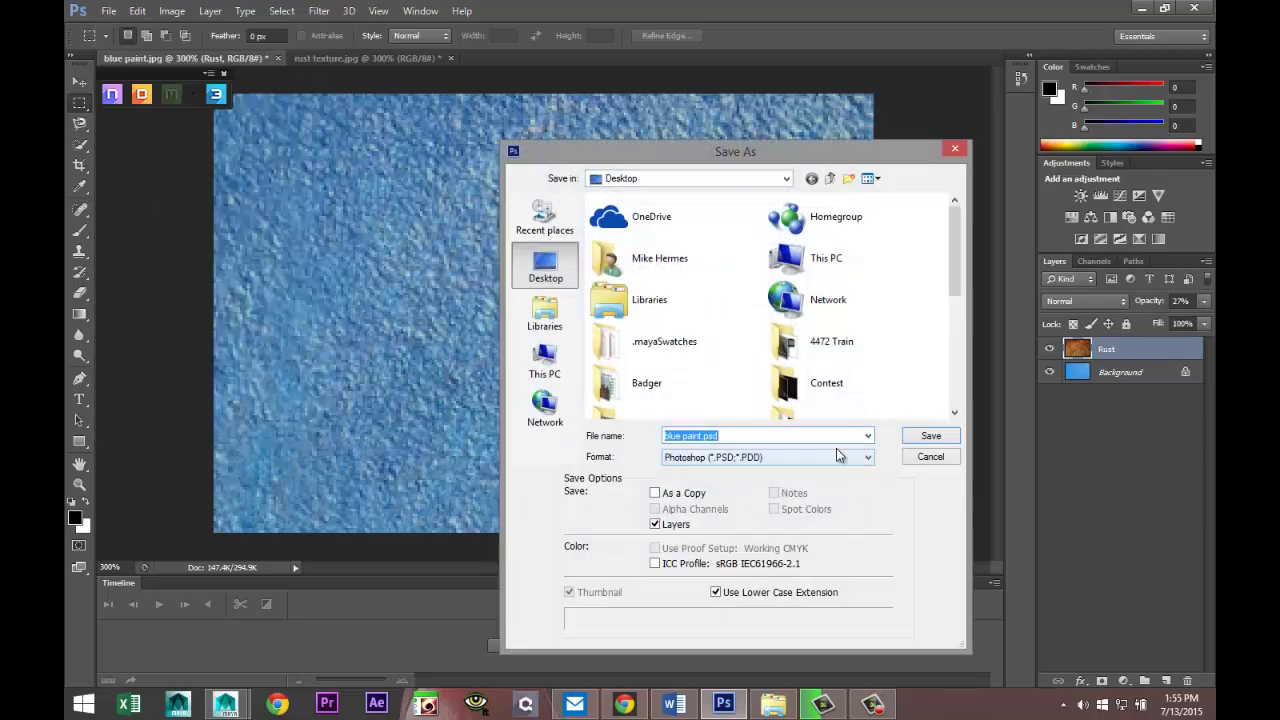
type("DirtyBlue")
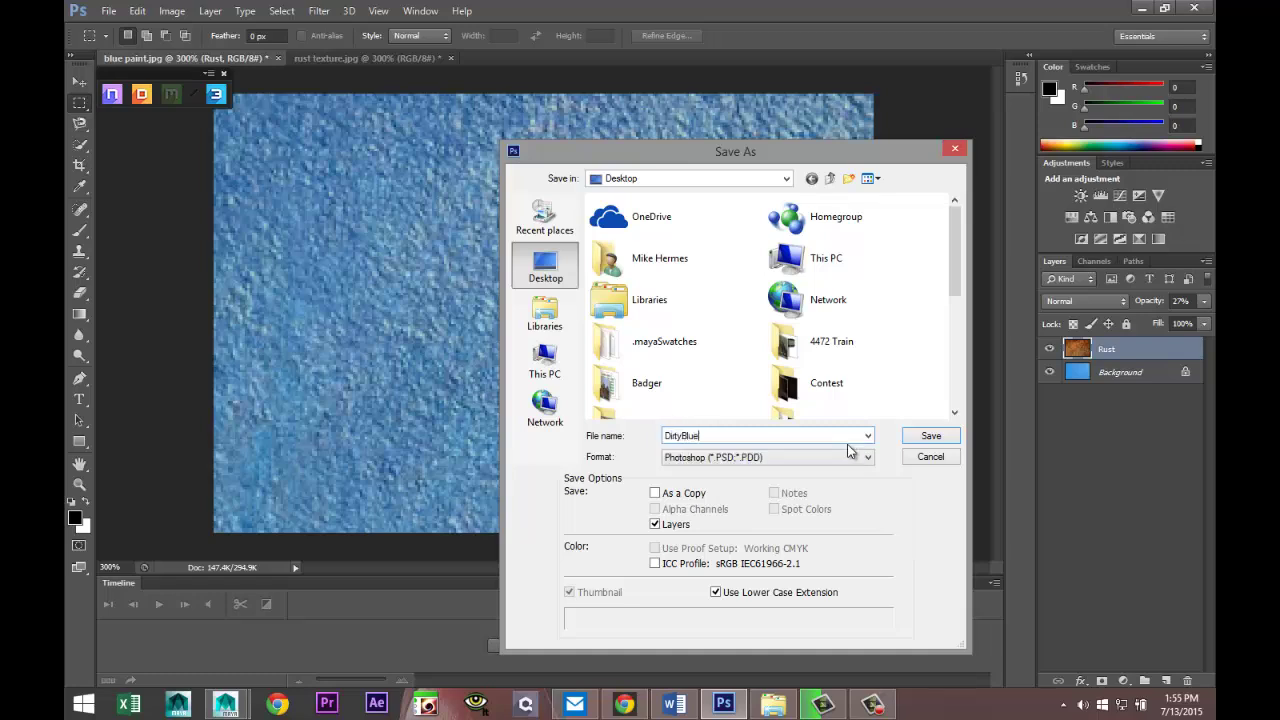
left_click(931, 437)
left_click(912, 253)
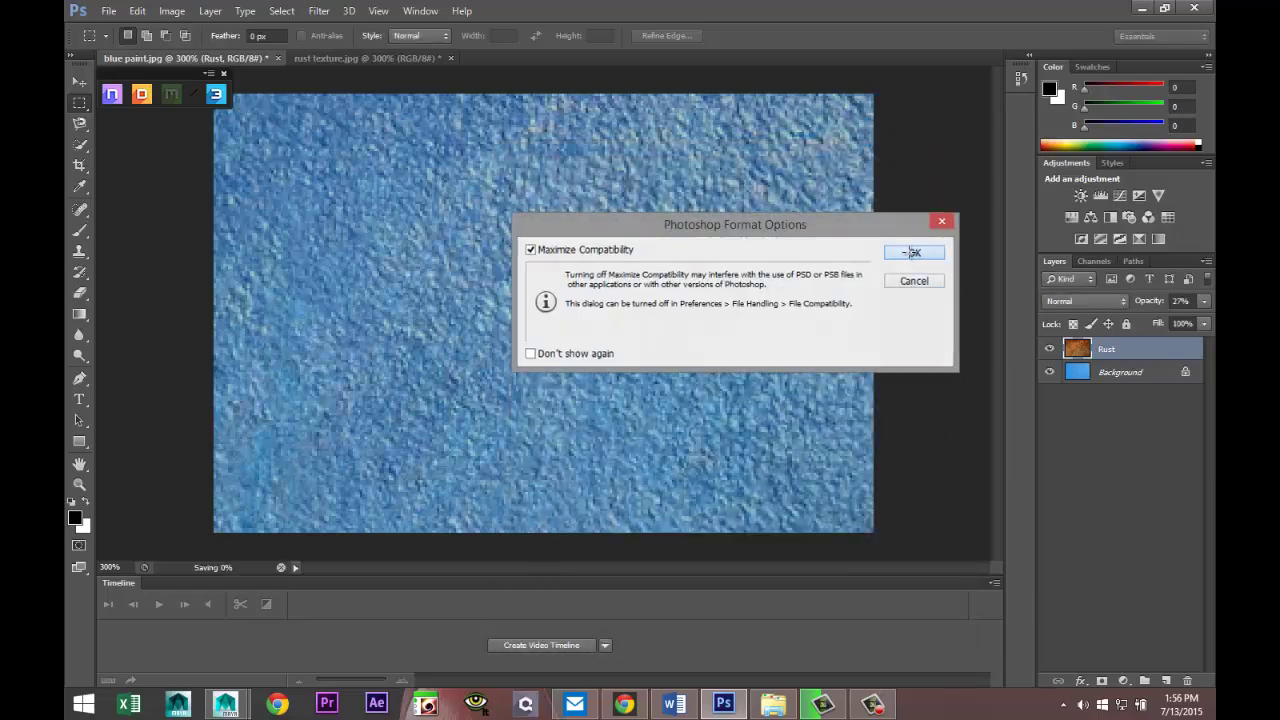
Close rust texture.jpg without saving changes
left_click(355, 58)
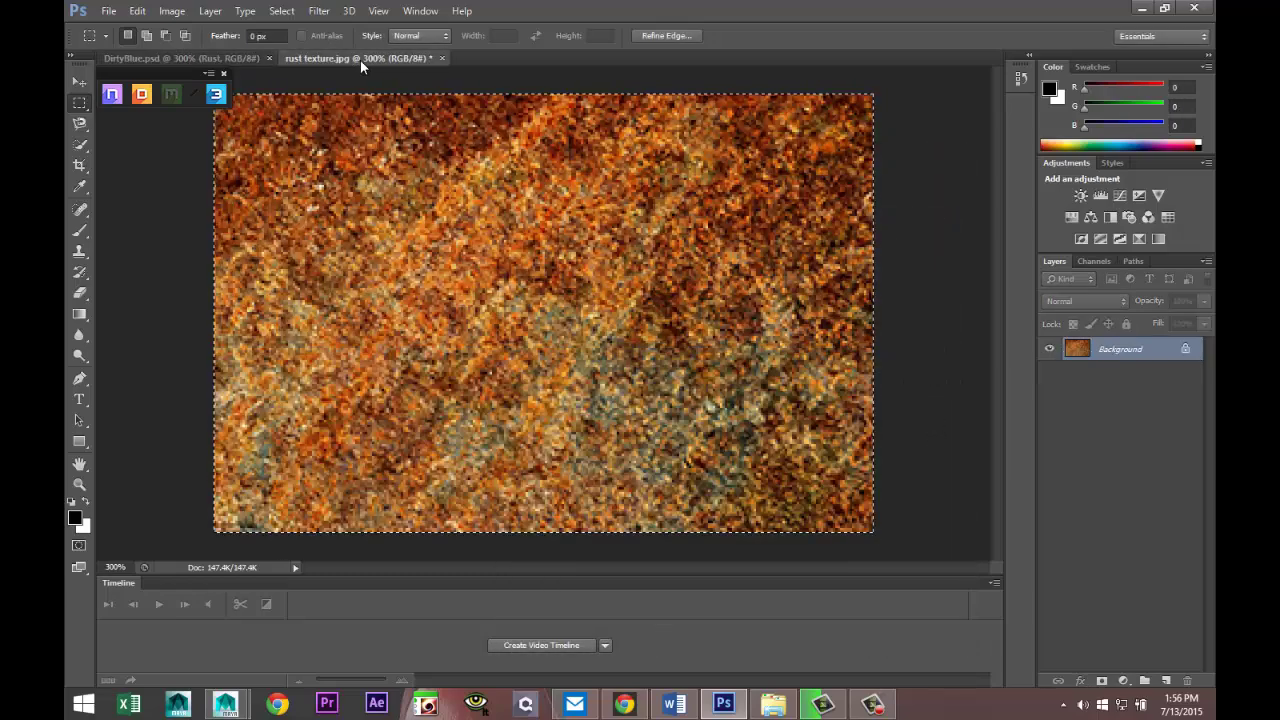
left_click(442, 58)
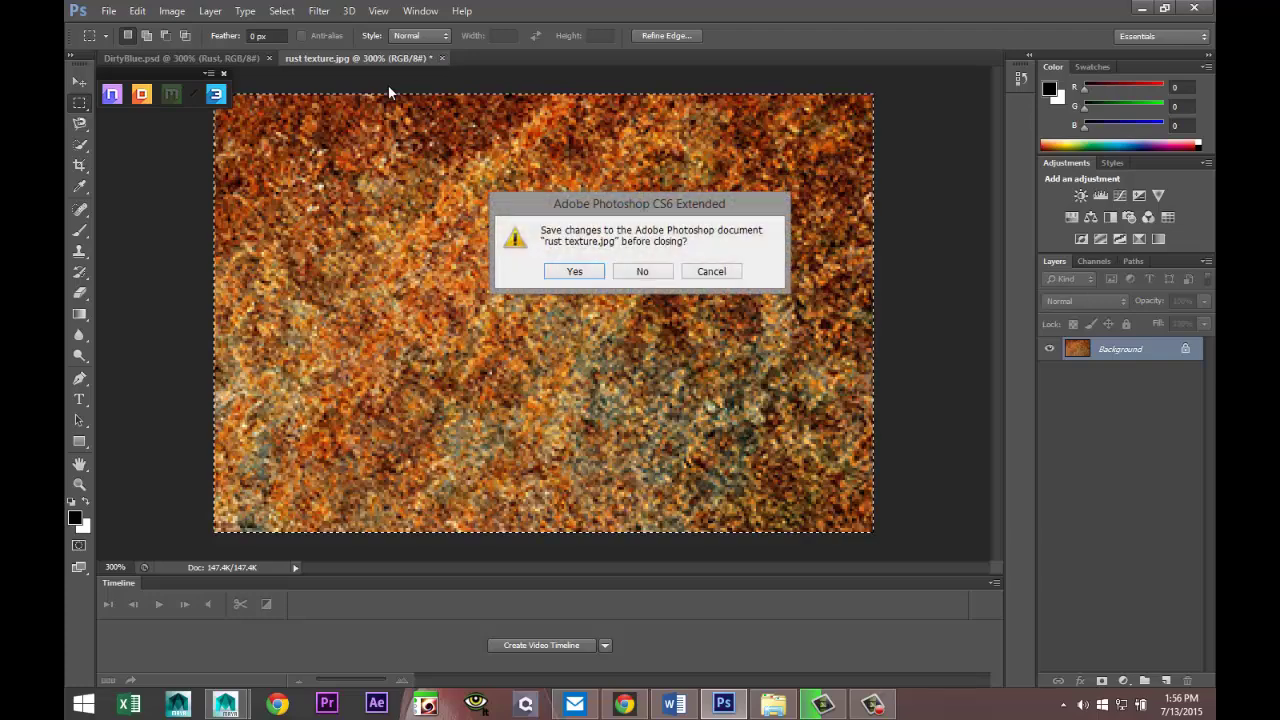
left_click(640, 271)
Reopen blue paint.jpg from the Desktop and zoom it to 300%
left_click(109, 11)
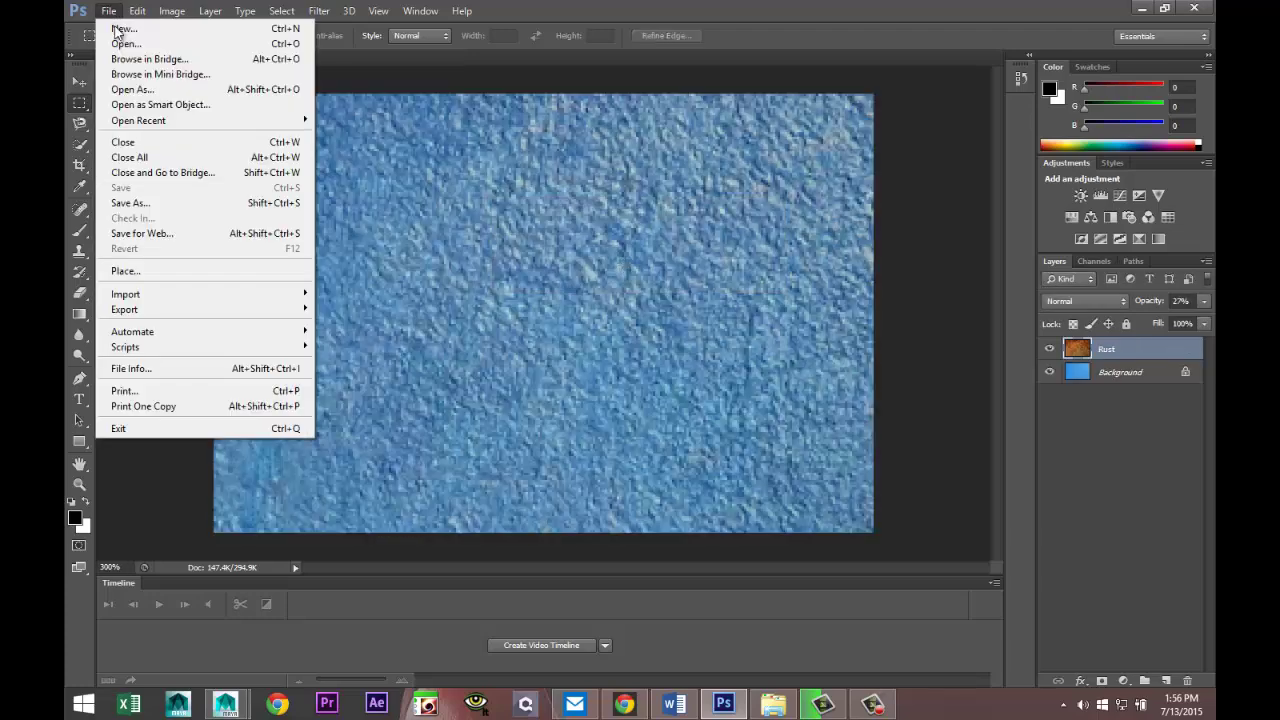
left_click(125, 44)
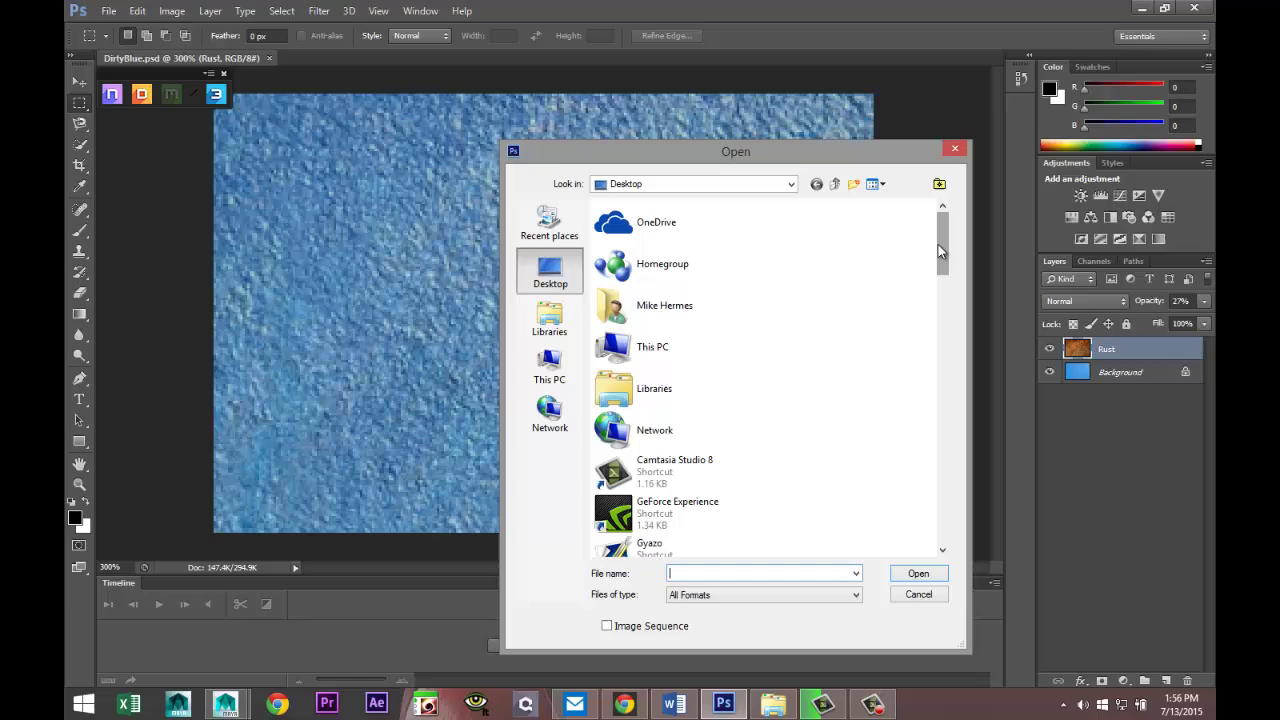
left_click_drag(938, 244, 945, 455)
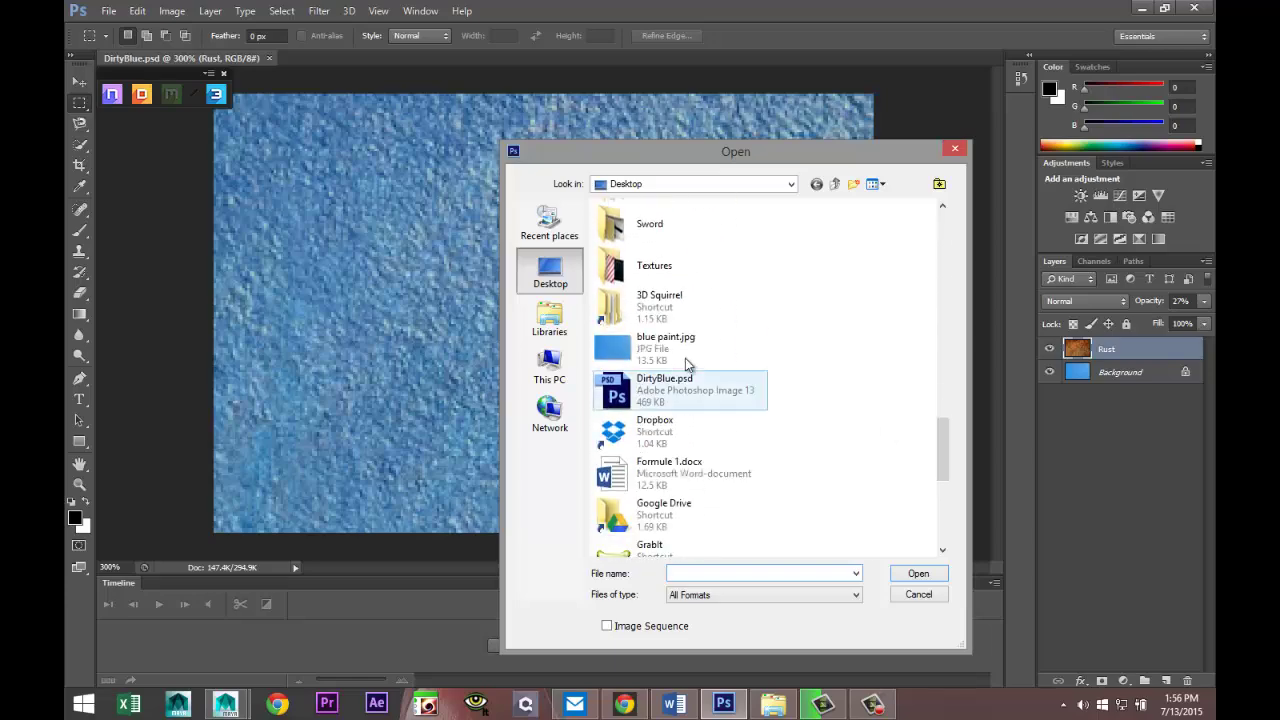
left_click(685, 350)
left_click(922, 575)
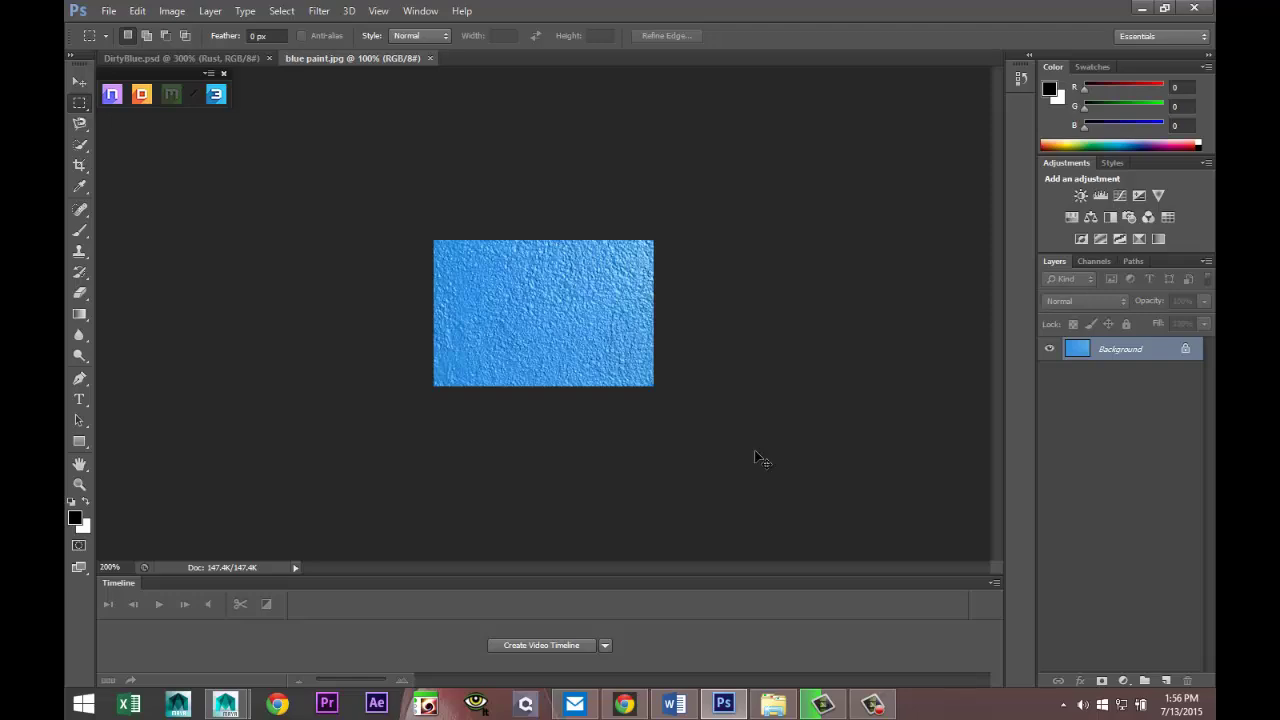
key("ctrl+plus")
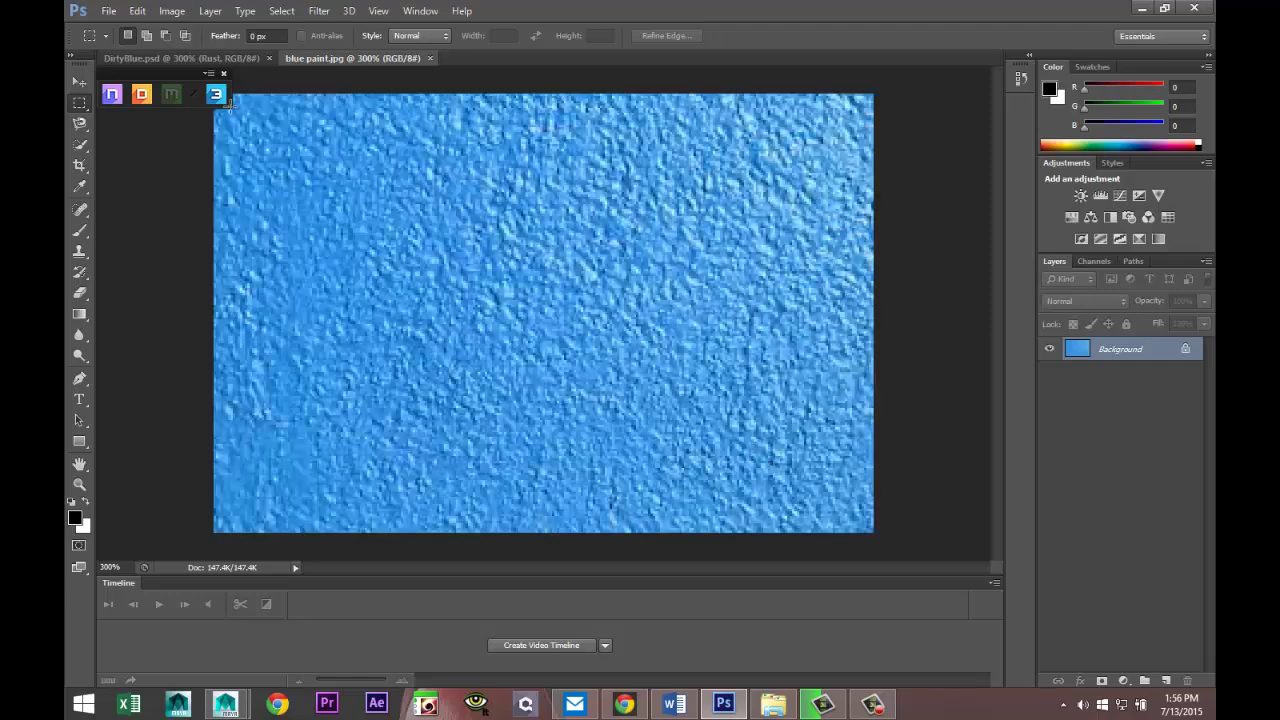
Compare DirtyBlue.psd with the original blue paint.jpg by toggling between them
left_click(242, 57)
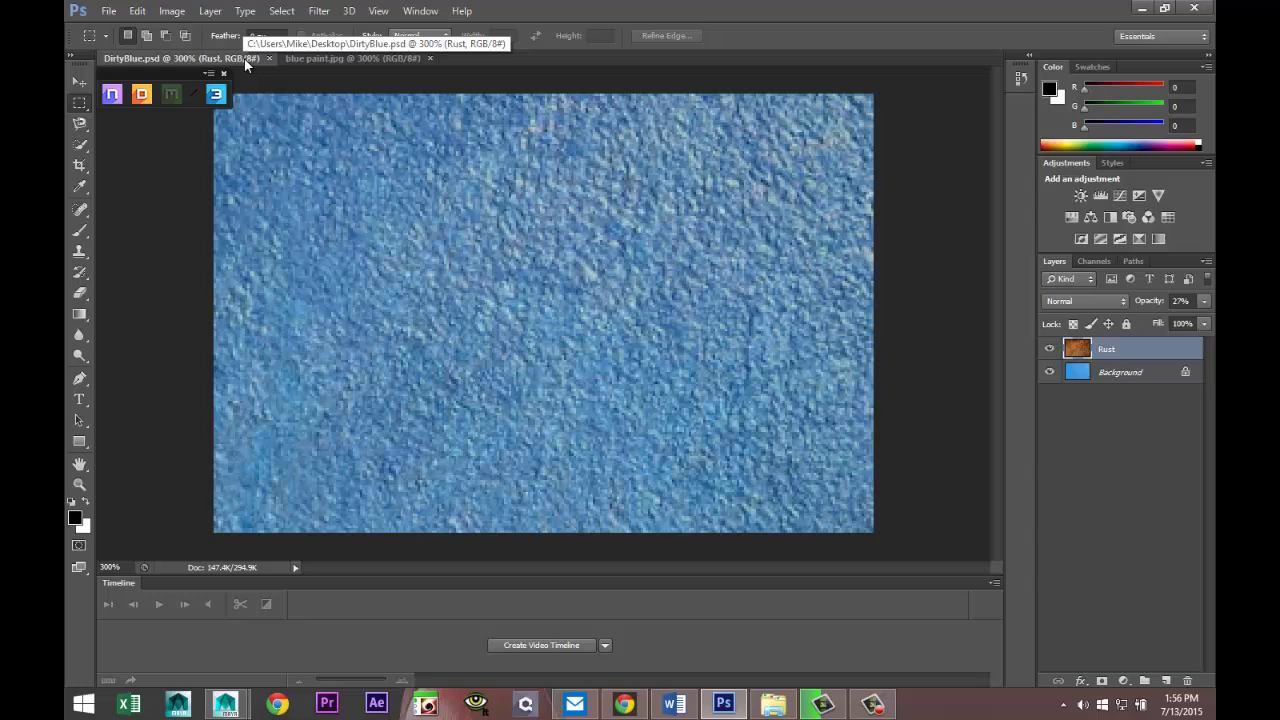
left_click(356, 58)
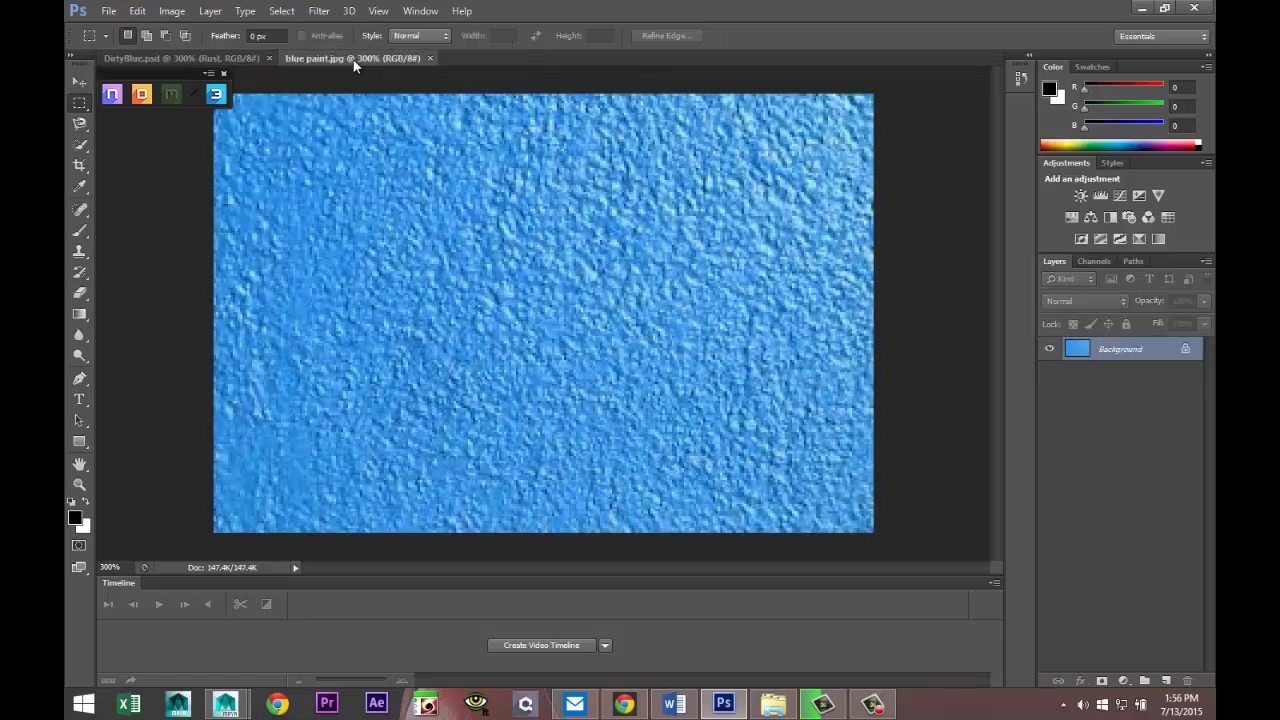
key("ctrl+Tab")
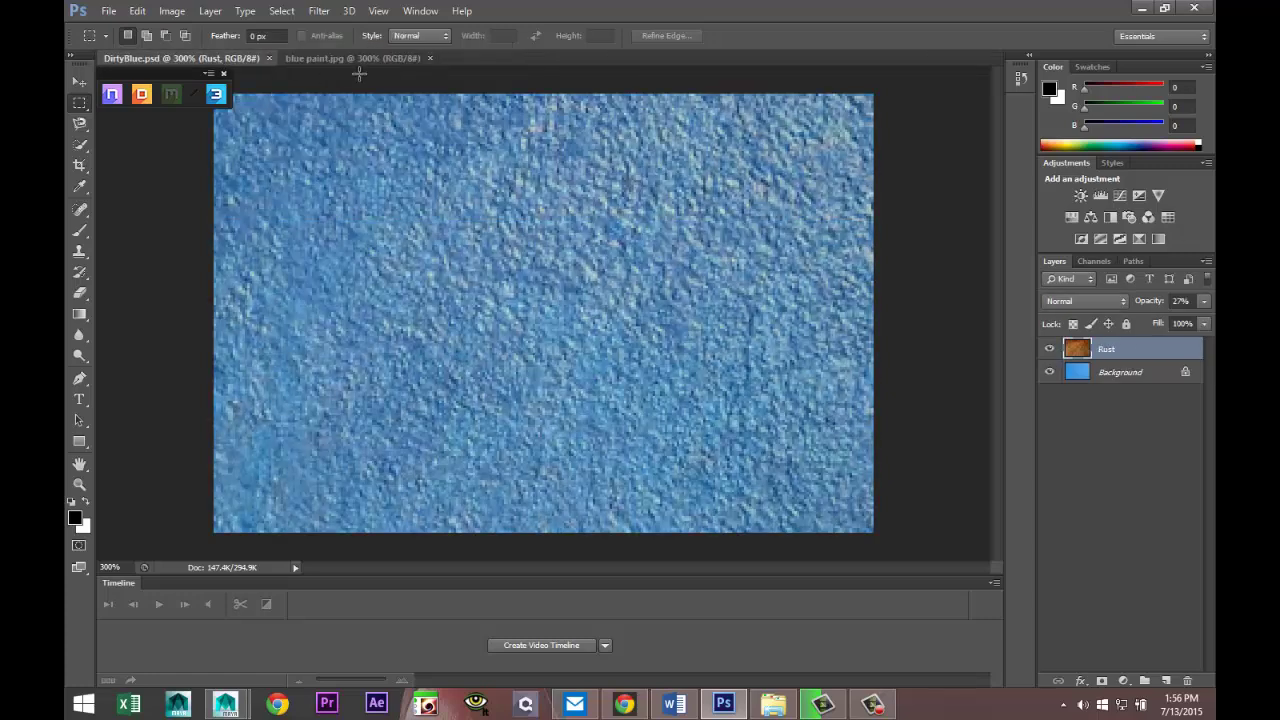
left_click(361, 58)
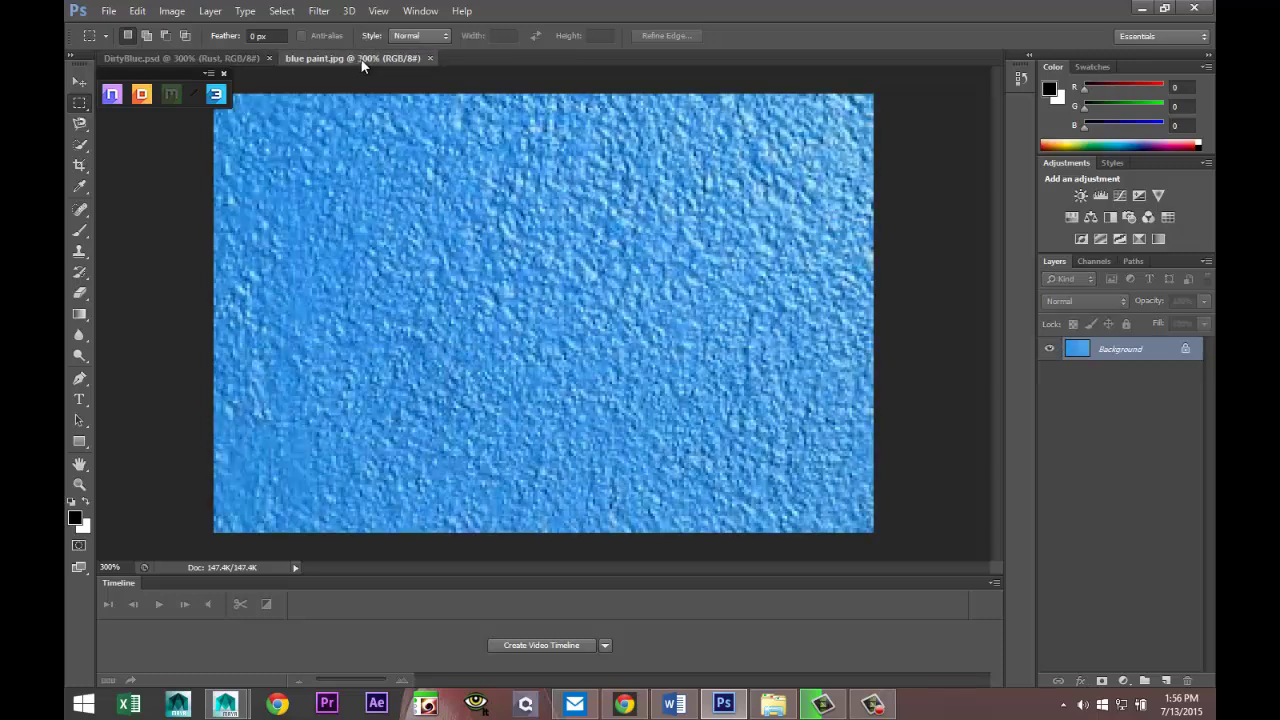
In DirtyBlue.psd, use the Brush Tool at 77 px, 0% hardness with hot pink
left_click(234, 58)
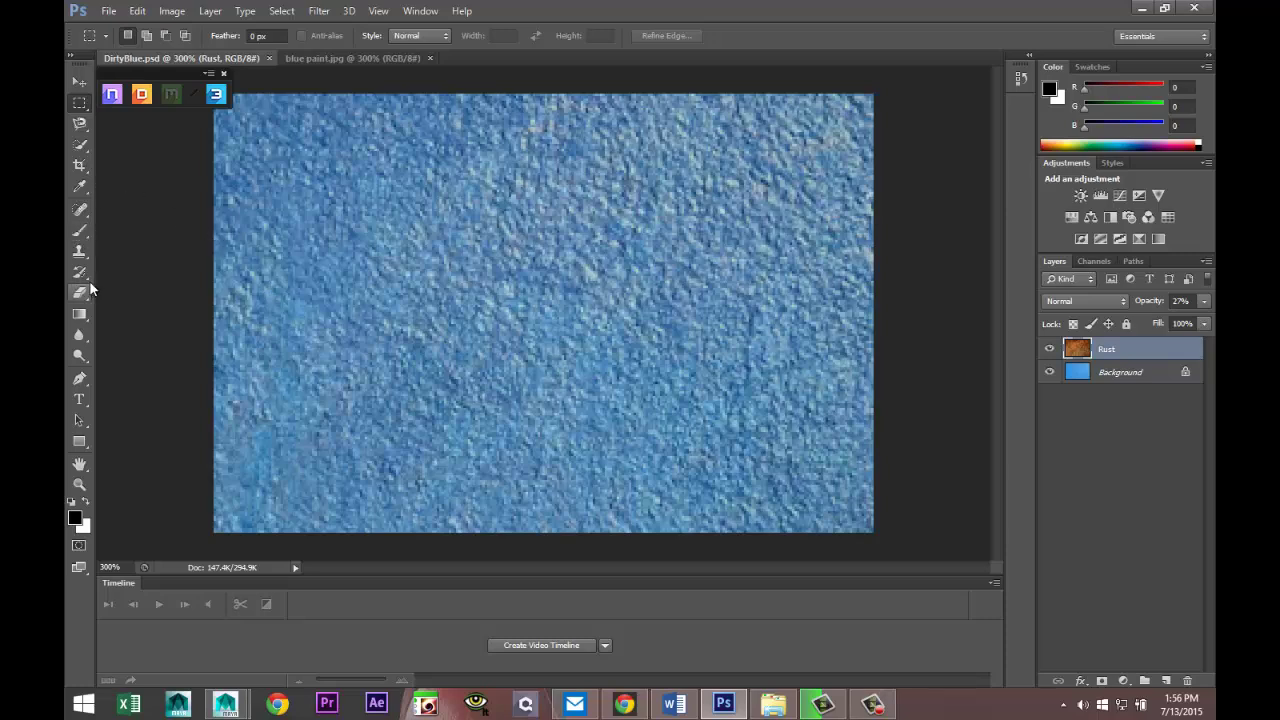
left_click(82, 233)
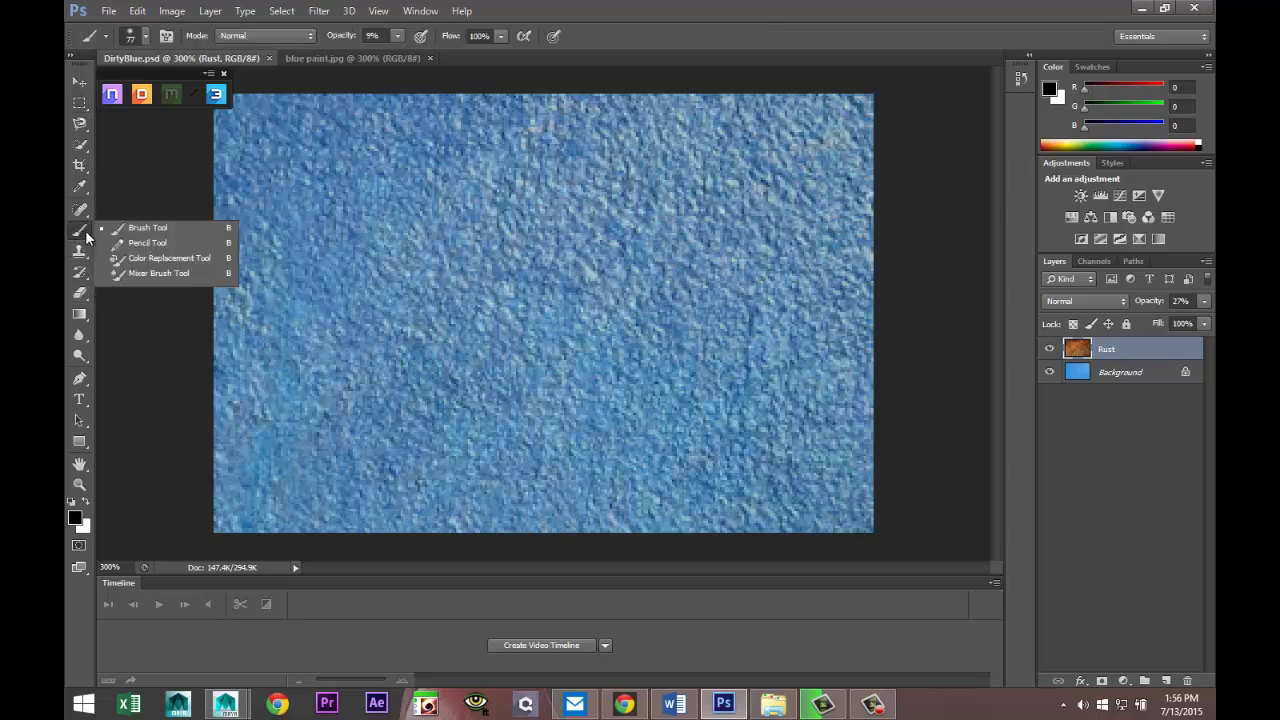
left_click(150, 229)
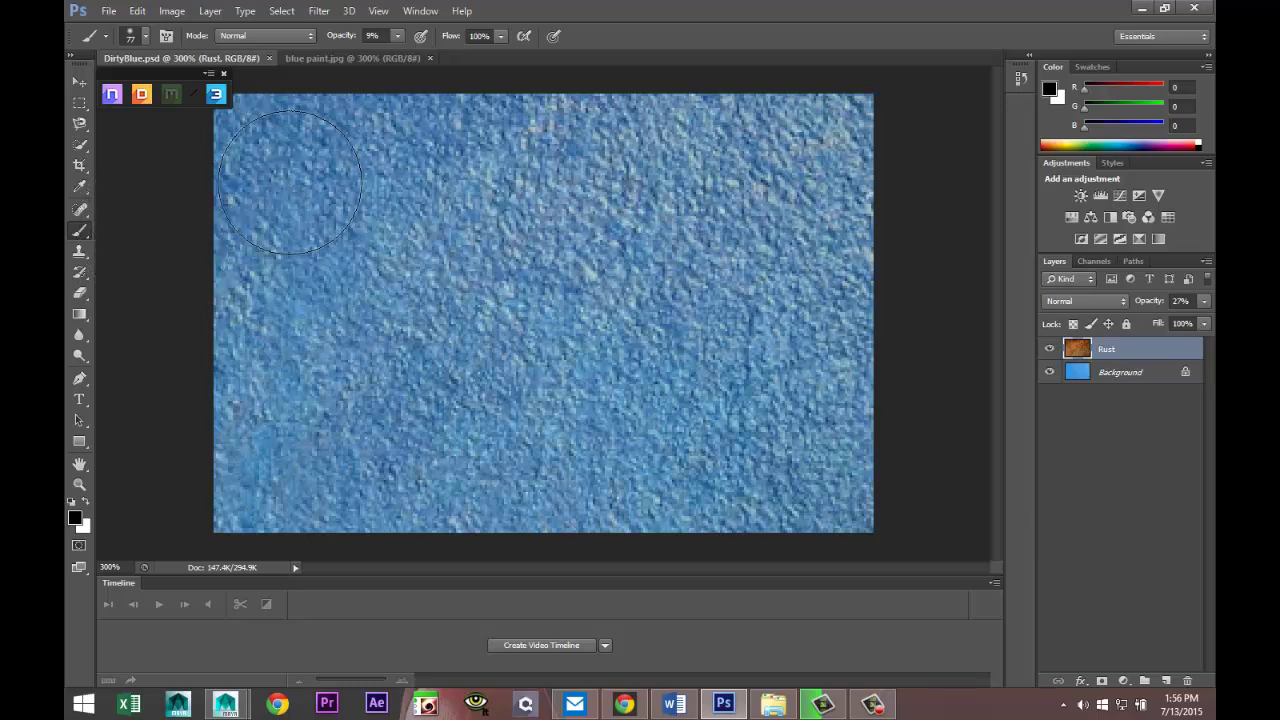
mouse_move(320, 202)
left_mouse_down()
mouse_move(392, 235)
mouse_move(319, 219)
mouse_move(382, 201)
mouse_move(385, 222)
mouse_move(326, 226)
mouse_move(401, 246)
mouse_move(318, 243)
mouse_move(445, 263)
mouse_move(320, 261)
mouse_move(428, 265)
mouse_move(300, 446)
mouse_move(348, 448)
mouse_move(320, 470)
left_mouse_up()
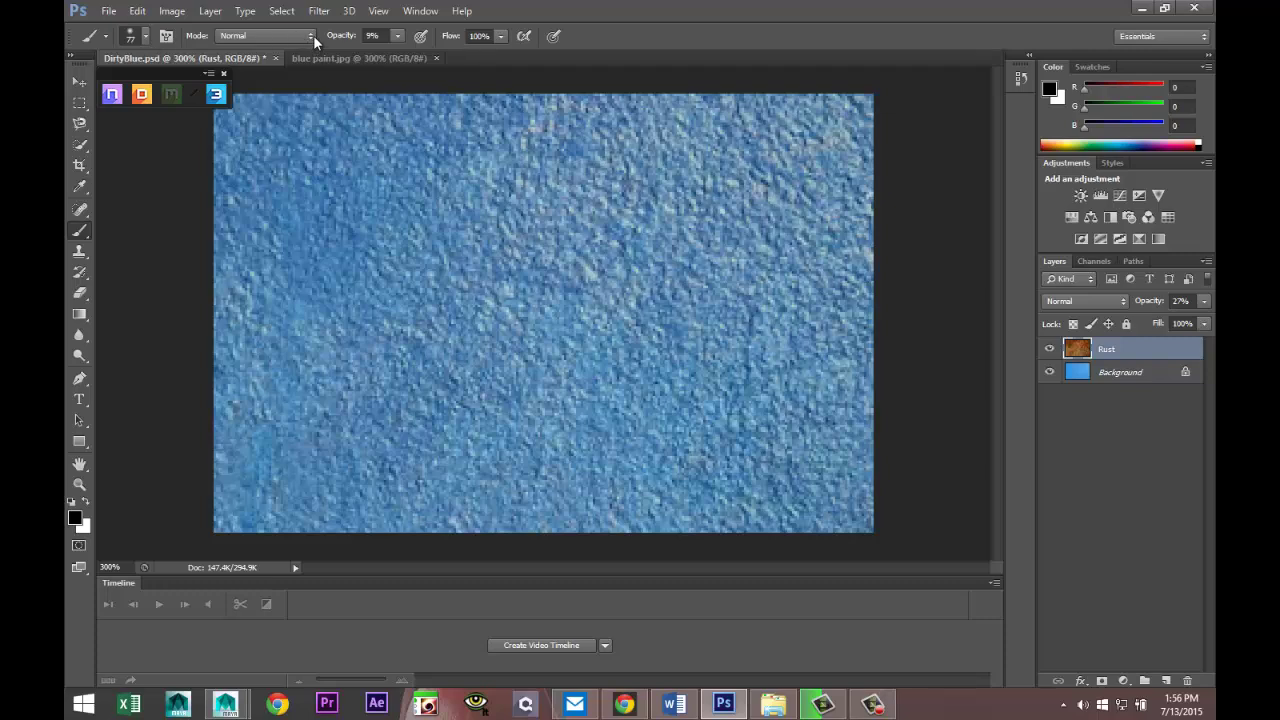
left_click(145, 38)
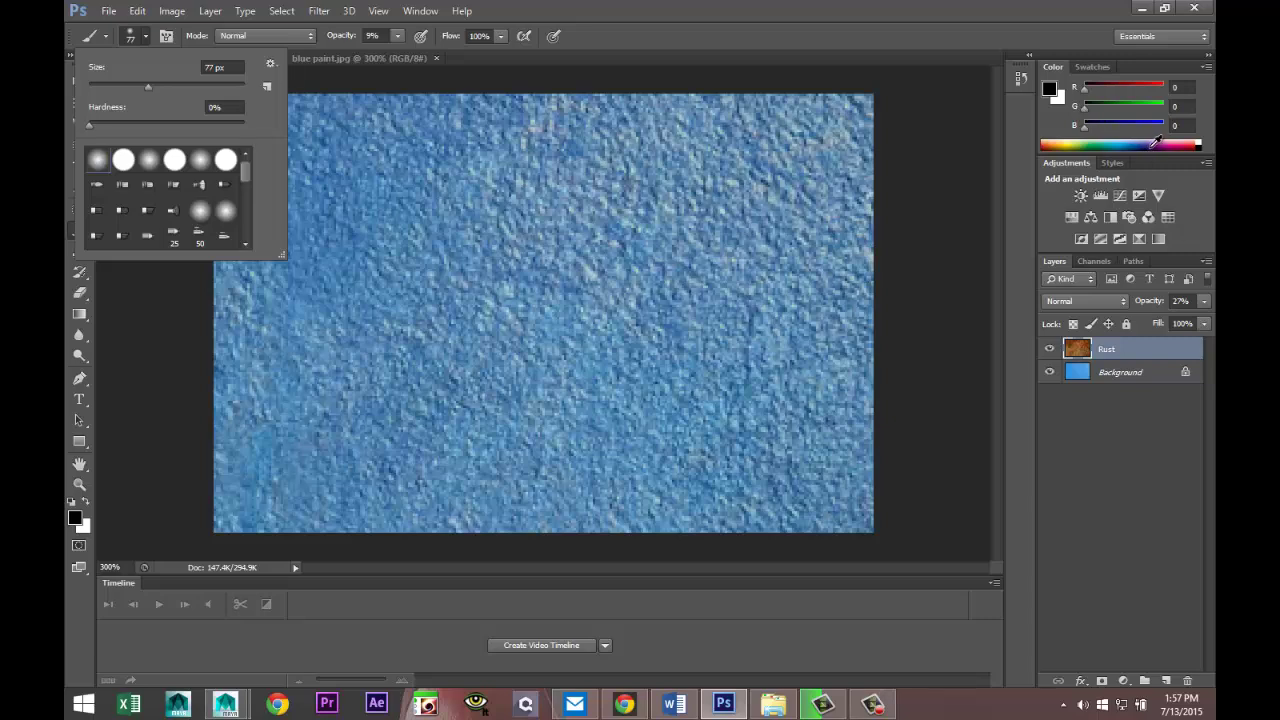
left_click_drag(1156, 143, 1180, 140)
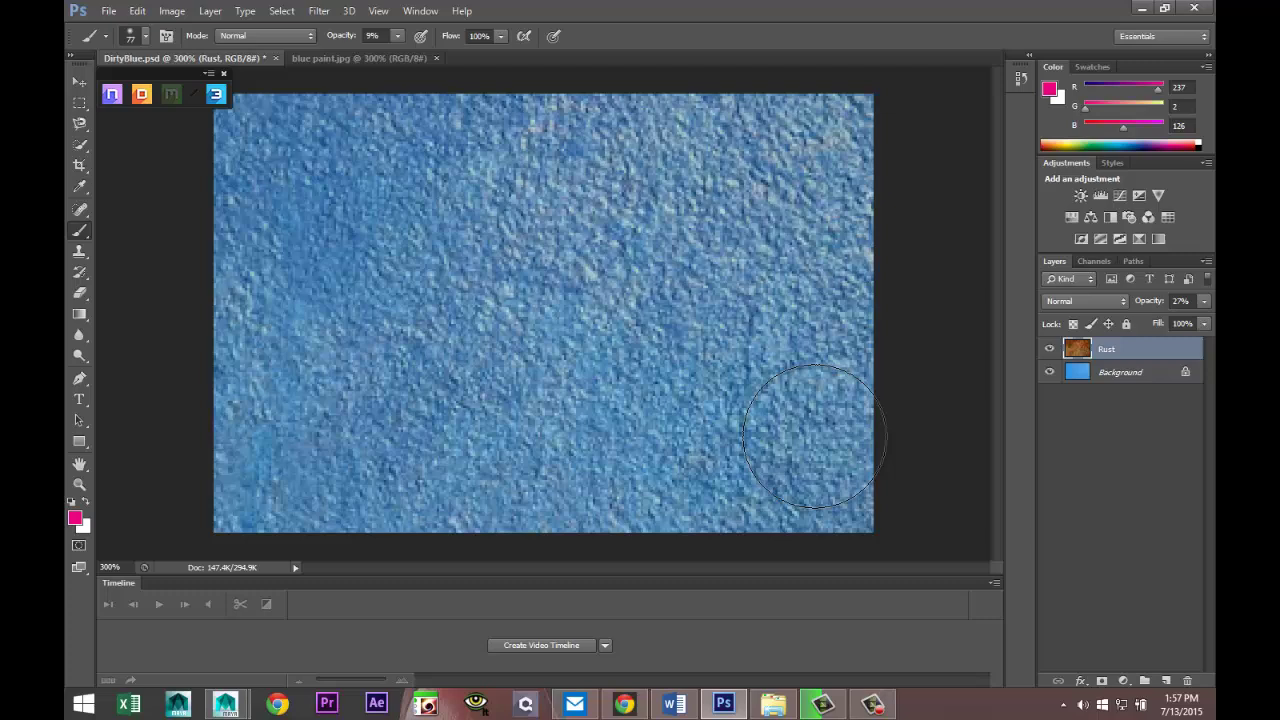
Paint pink strokes along the bottom and left edge, raising brush opacity to 52%
mouse_move(721, 442)
left_mouse_down()
mouse_move(763, 446)
mouse_move(661, 454)
mouse_move(623, 409)
mouse_move(793, 470)
mouse_move(598, 393)
mouse_move(807, 462)
mouse_move(639, 412)
mouse_move(643, 369)
left_mouse_up()
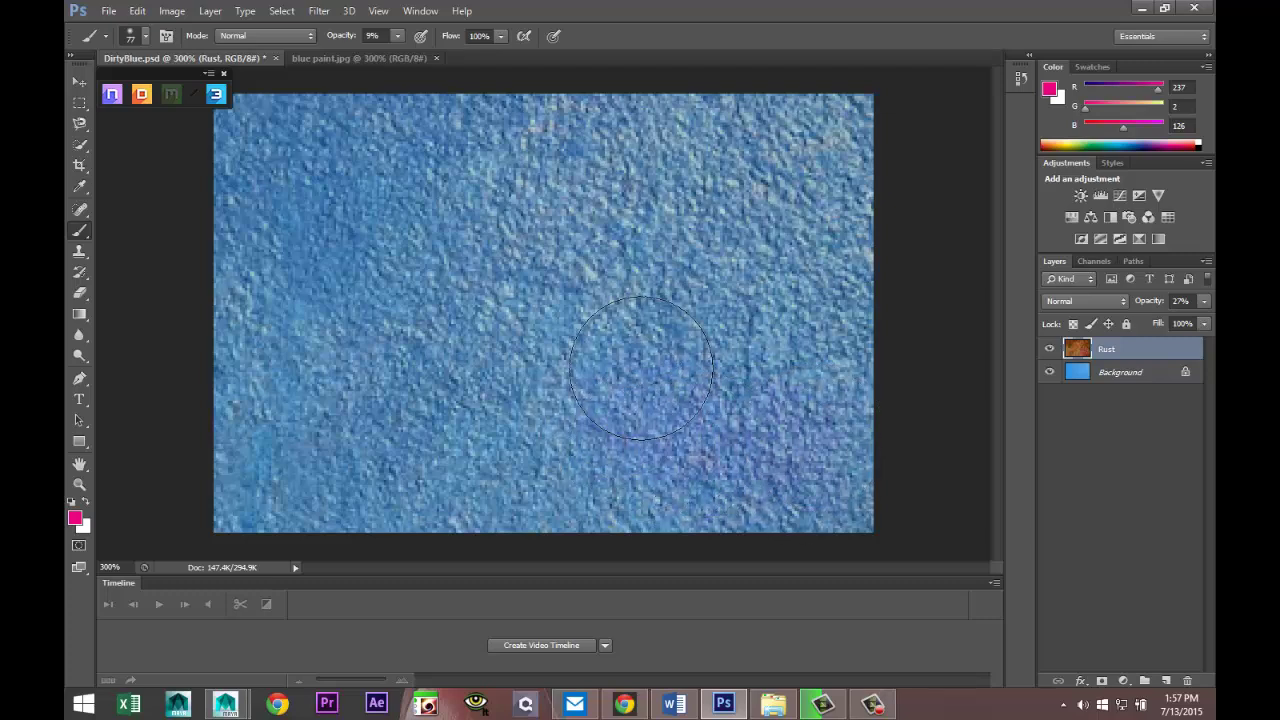
left_click(400, 33)
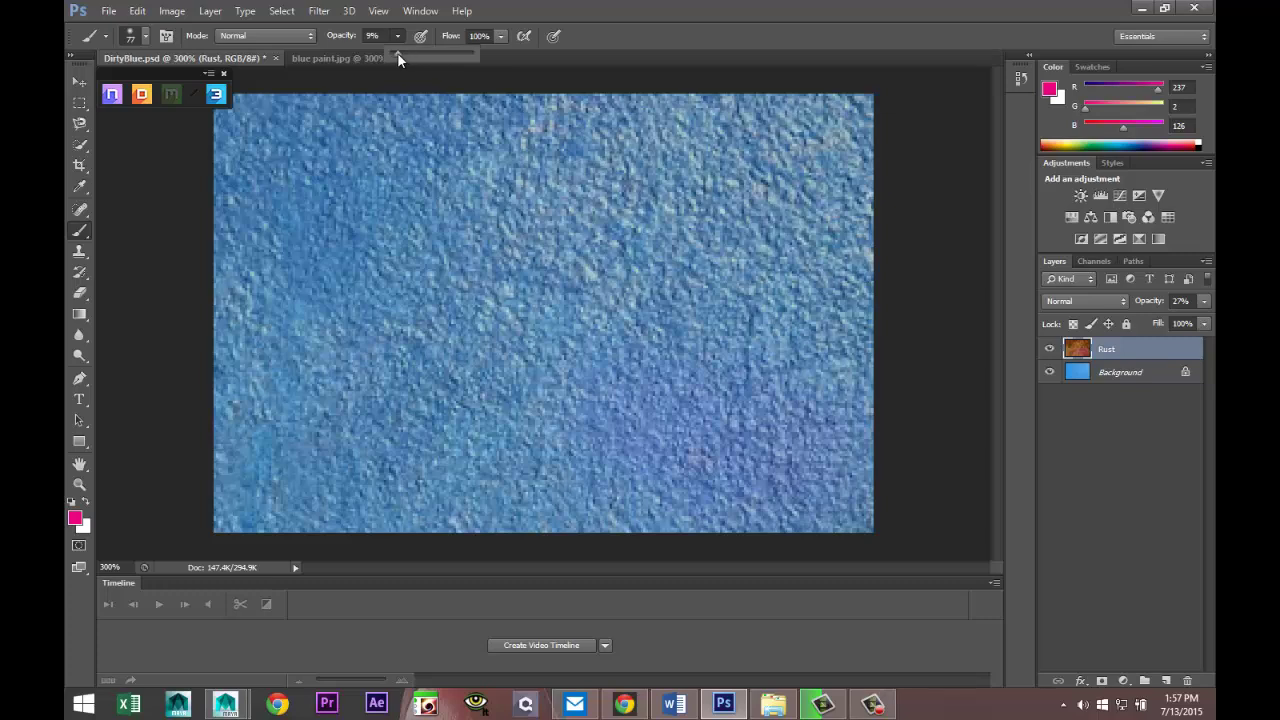
left_click_drag(397, 52, 433, 57)
mouse_move(750, 450)
left_mouse_down()
mouse_move(775, 474)
mouse_move(791, 462)
mouse_move(706, 465)
mouse_move(793, 463)
mouse_move(595, 475)
mouse_move(653, 487)
mouse_move(663, 482)
mouse_move(294, 492)
mouse_move(226, 402)
mouse_move(314, 499)
mouse_move(231, 475)
mouse_move(456, 536)
mouse_move(431, 511)
mouse_move(802, 516)
mouse_move(771, 503)
mouse_move(838, 484)
left_mouse_up()
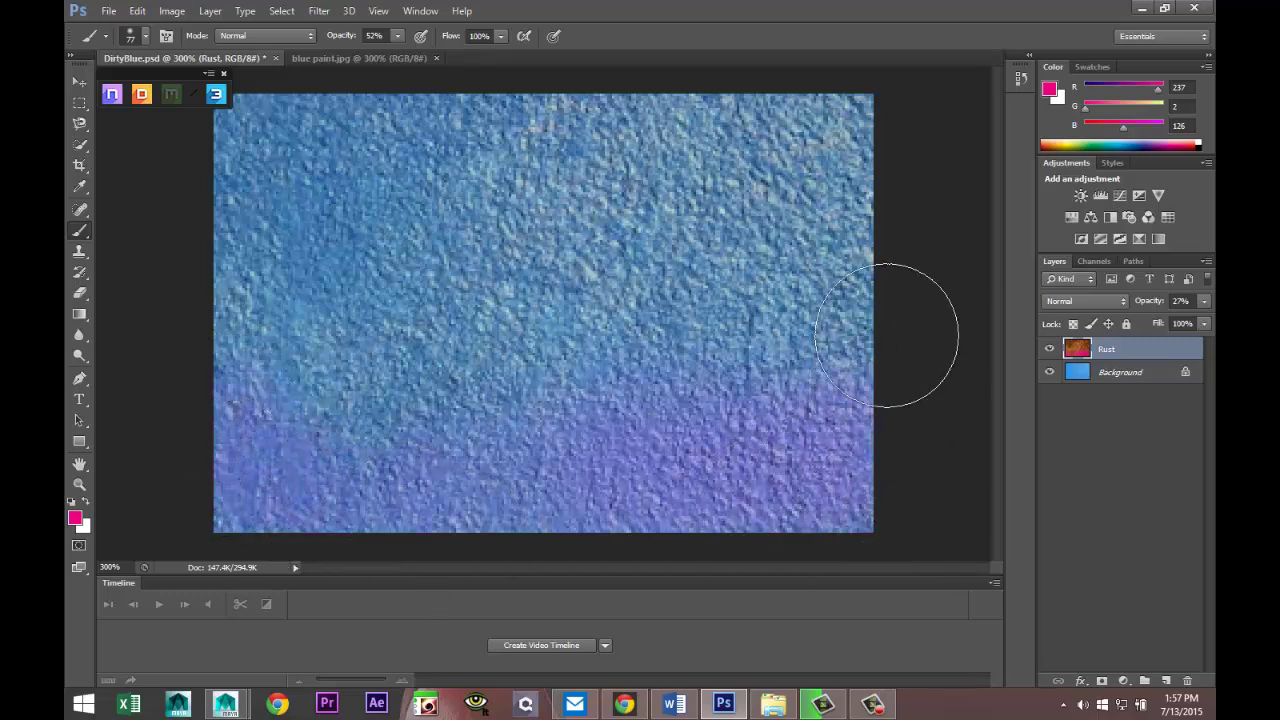
mouse_move(361, 455)
left_mouse_down()
mouse_move(200, 386)
mouse_move(260, 320)
left_mouse_up()
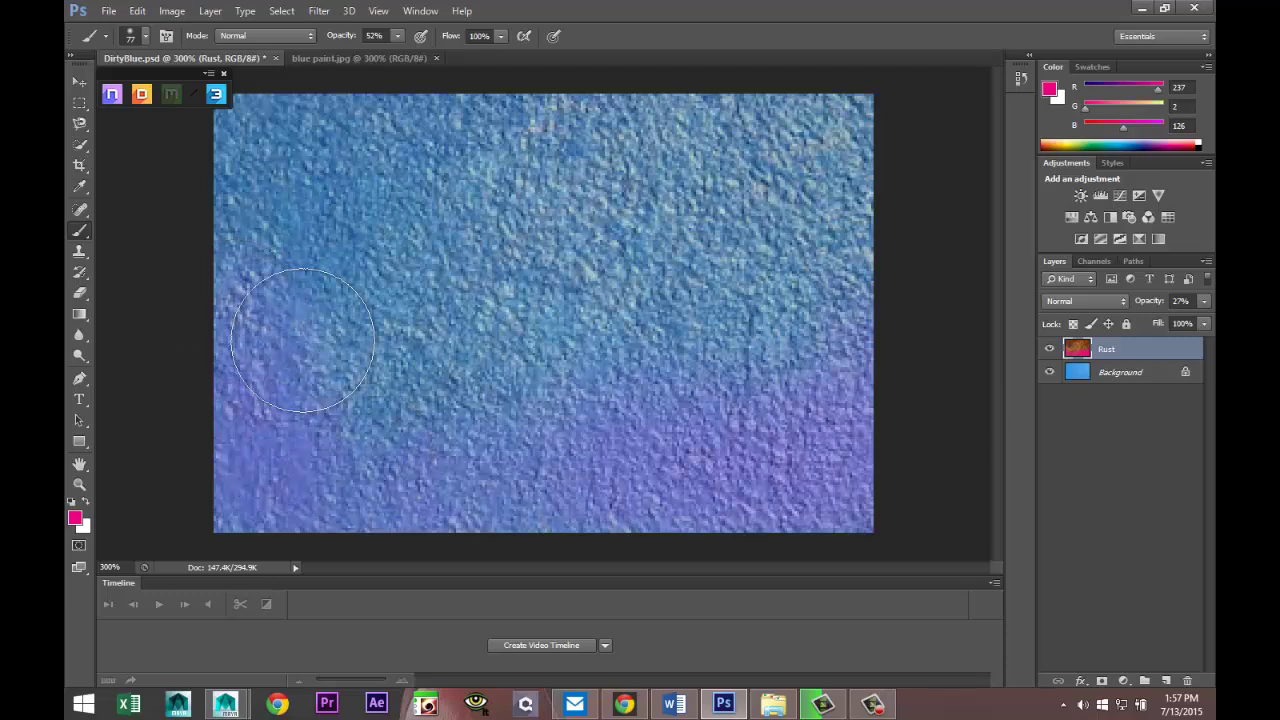
Load the brush with deep purple (R69 G46 B130) and lower its opacity to 32%
left_click(1152, 140)
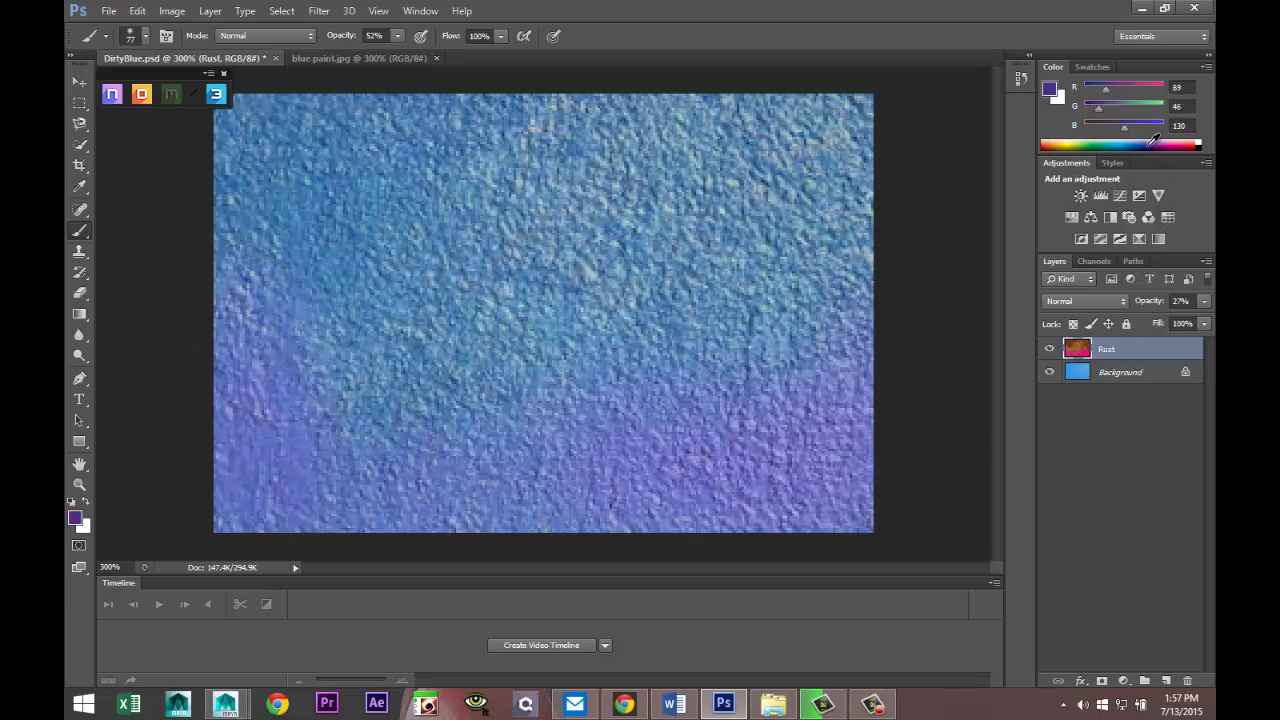
left_click(397, 35)
left_click_drag(384, 54, 381, 53)
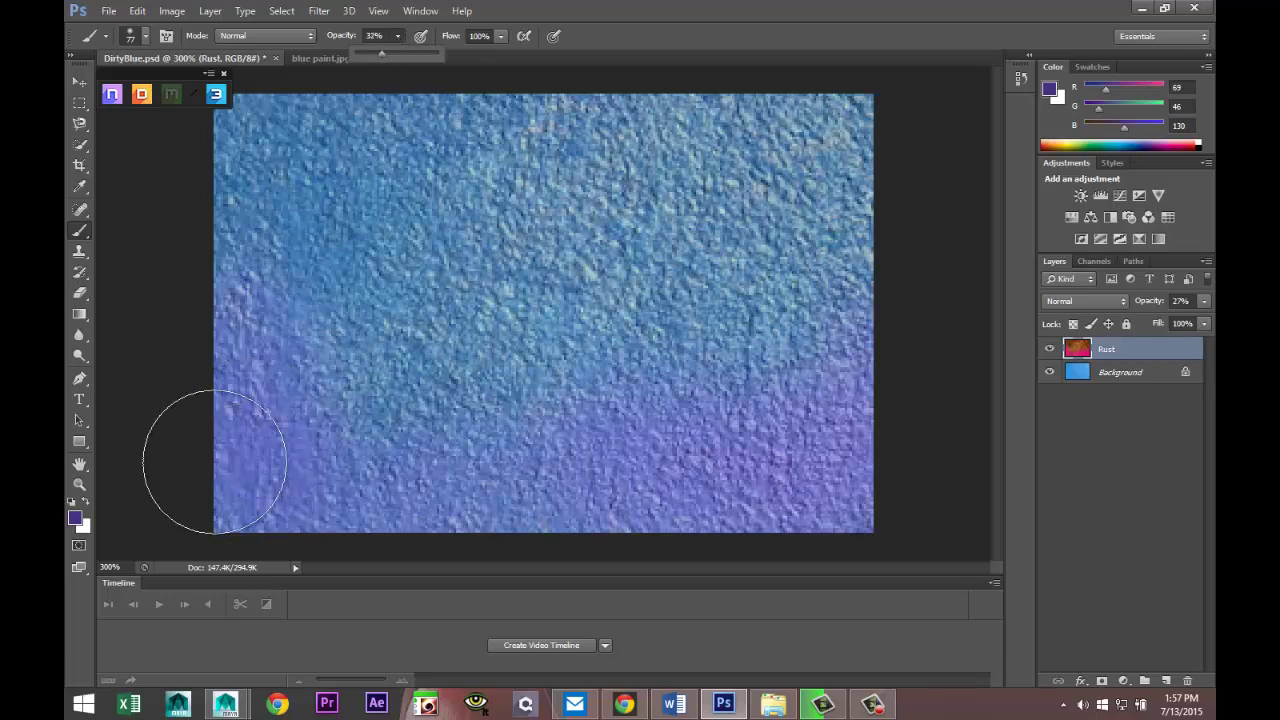